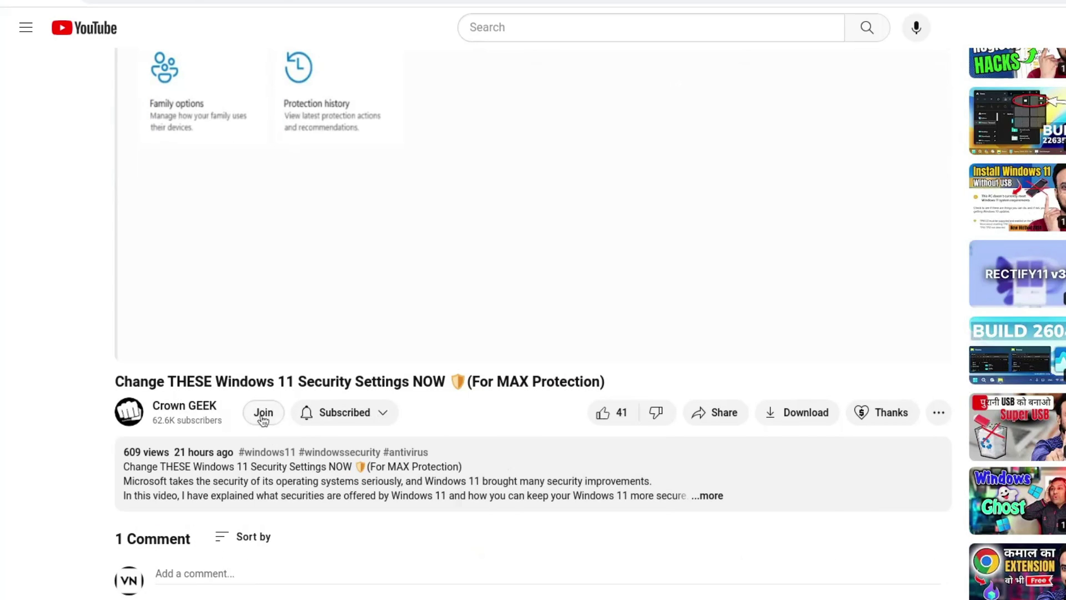
- Open the channel's Join offers and view the CrownGeek King Members tier perks
{"action": "left_click", "coordinate": [264, 416]}
{"action": "left_click", "coordinate": [546, 475]}
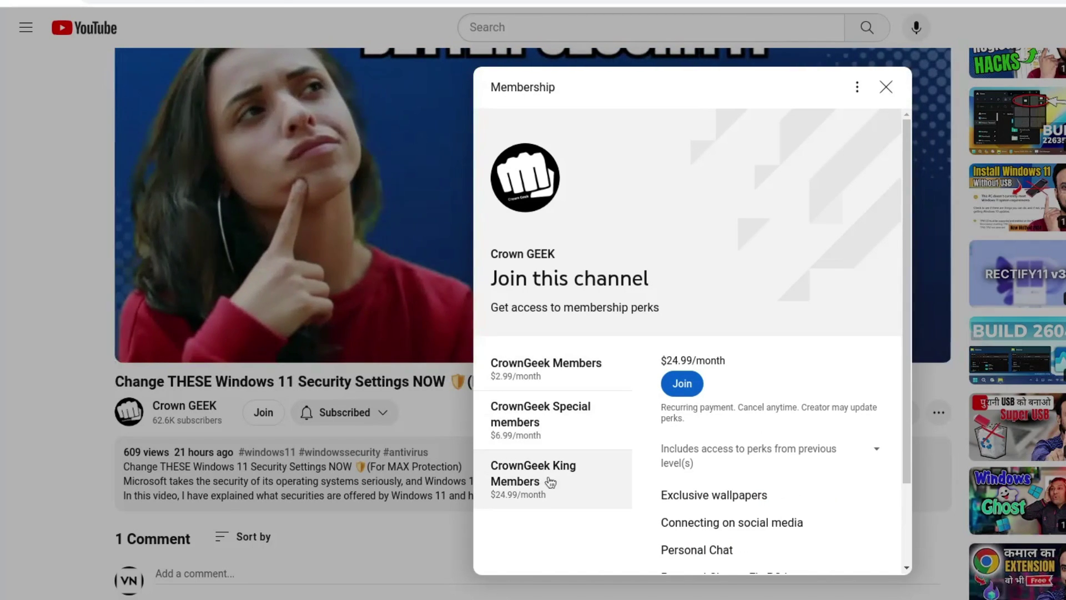
{"action": "scroll", "coordinate": [725, 467], "scroll_direction": "down", "scroll_amount": 3}
{"action": "left_click_drag", "start_coordinate": [666, 450], "coordinate": [738, 449]}
{"action": "left_click_drag", "start_coordinate": [660, 478], "coordinate": [837, 482]}
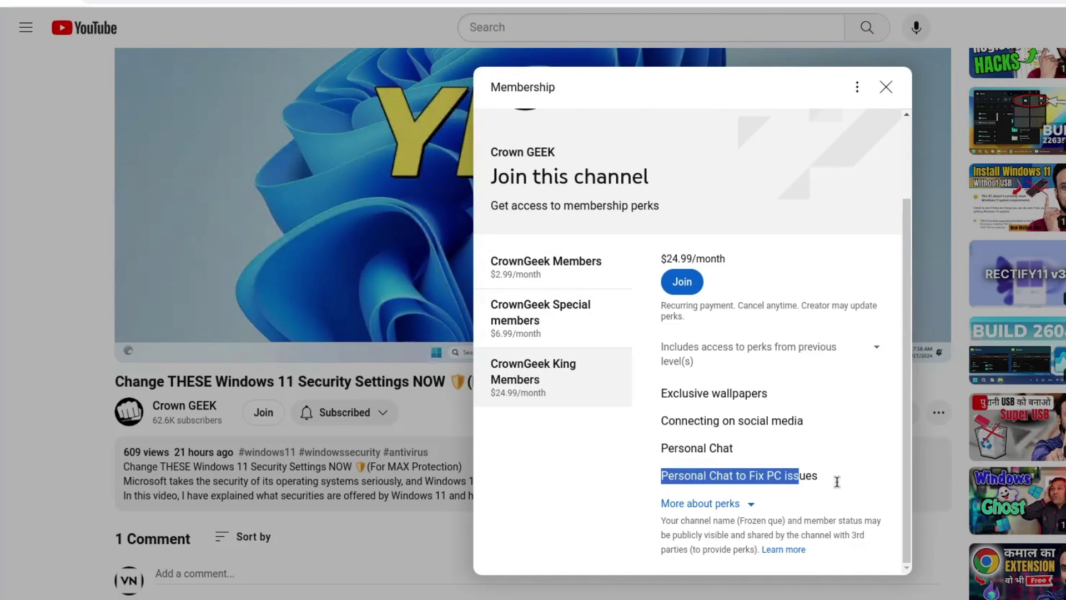
{"action": "left_click", "coordinate": [758, 429]}
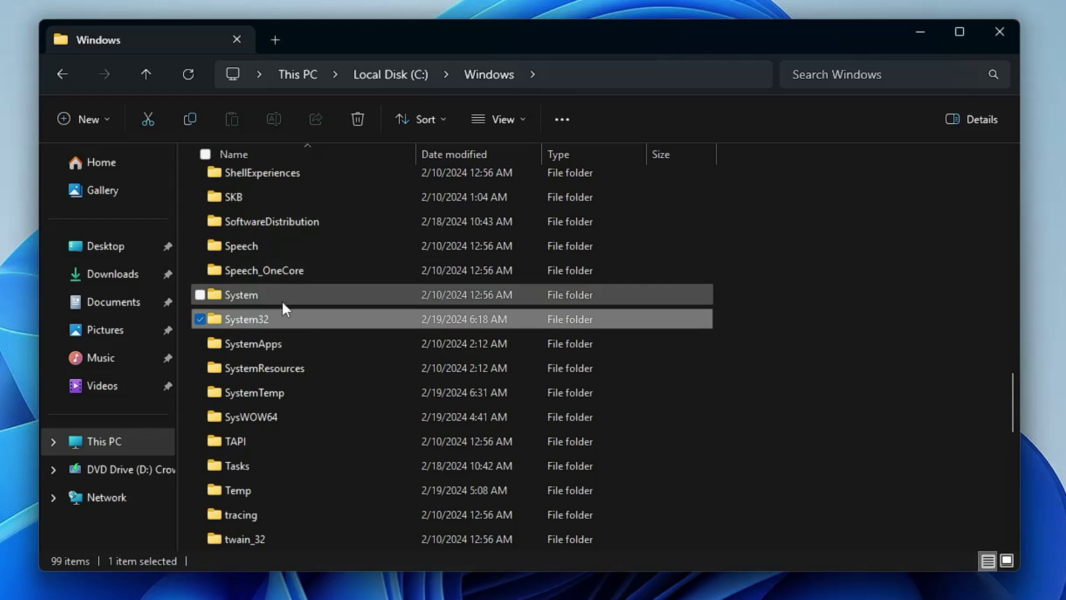
- Browse from This PC through Local Disk (C:) and Windows into System32
{"action": "left_click", "coordinate": [108, 442]}
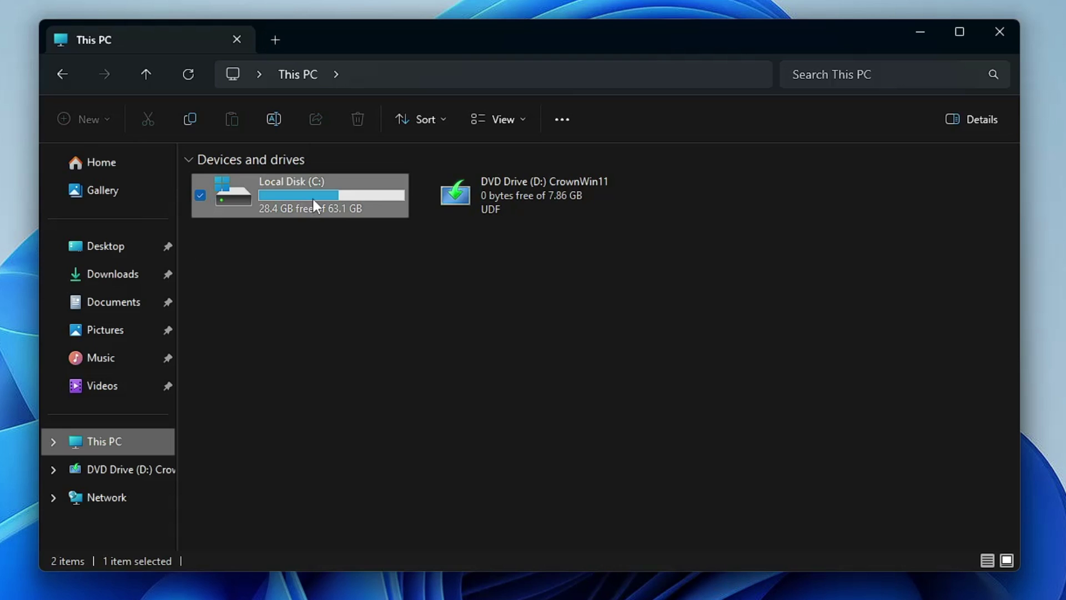
{"action": "double_click", "coordinate": [313, 197]}
{"action": "left_click", "coordinate": [246, 279]}
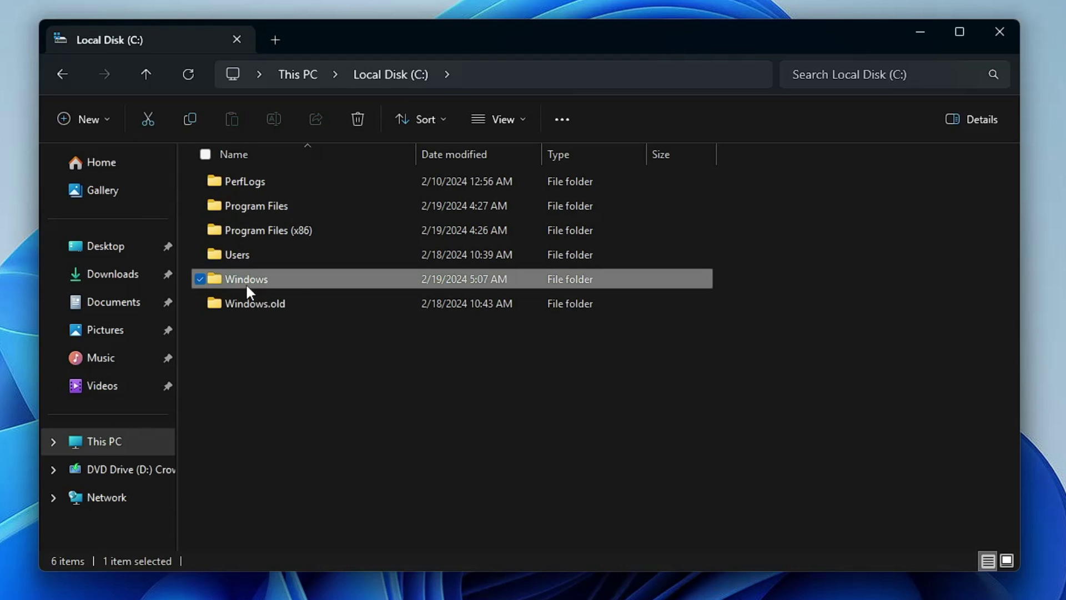
{"action": "double_click", "coordinate": [254, 281]}
{"action": "left_click", "coordinate": [248, 325]}
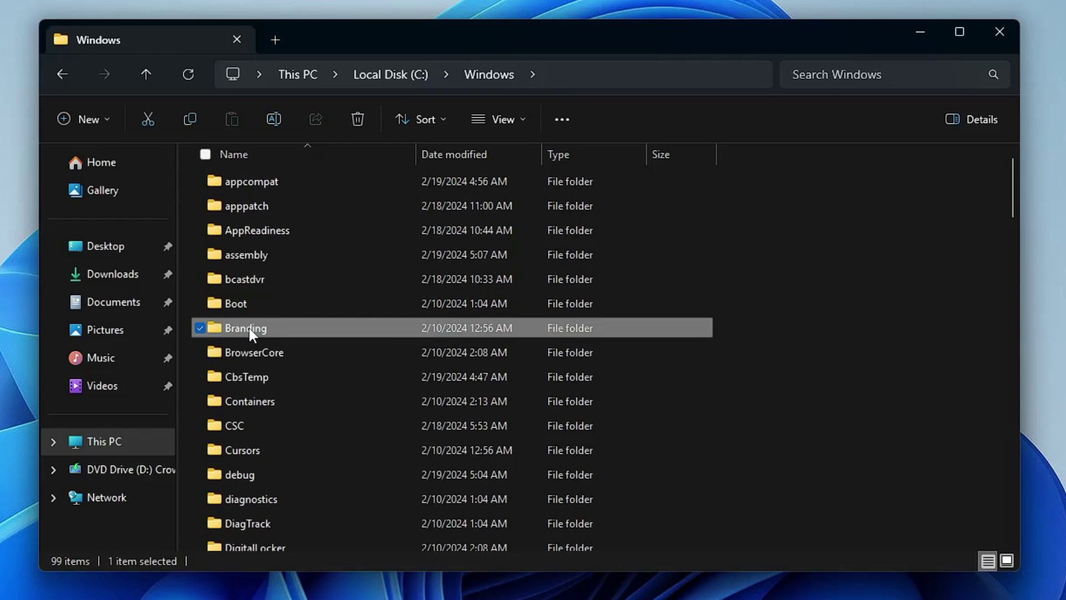
{"action": "scroll", "coordinate": [253, 332], "scroll_direction": "down", "scroll_amount": 15}
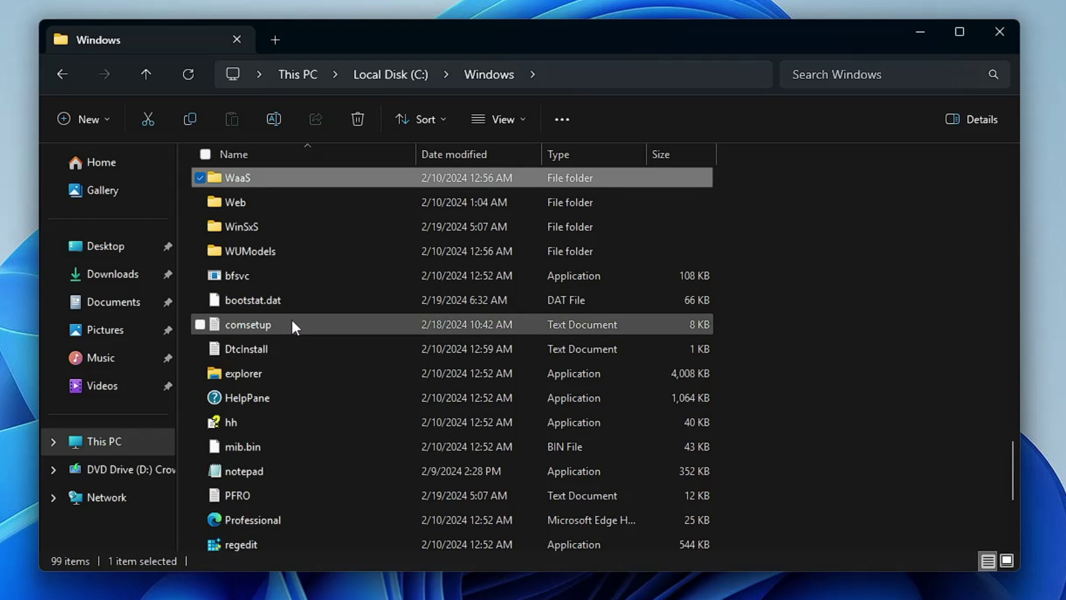
{"action": "scroll", "coordinate": [281, 284], "scroll_direction": "up", "scroll_amount": 5}
{"action": "left_click", "coordinate": [270, 321]}
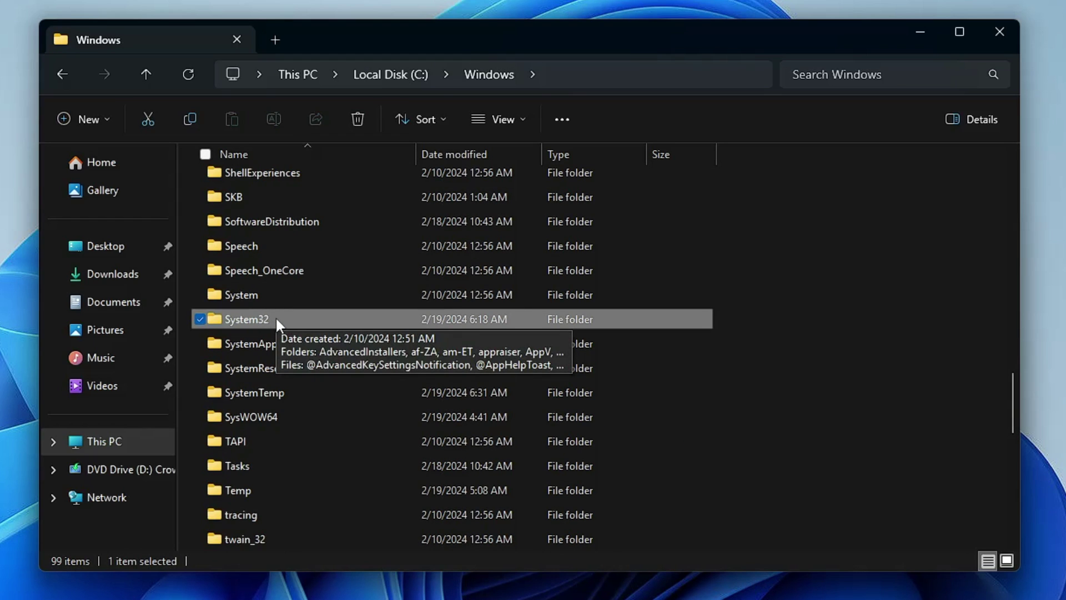
{"action": "double_click", "coordinate": [277, 316]}
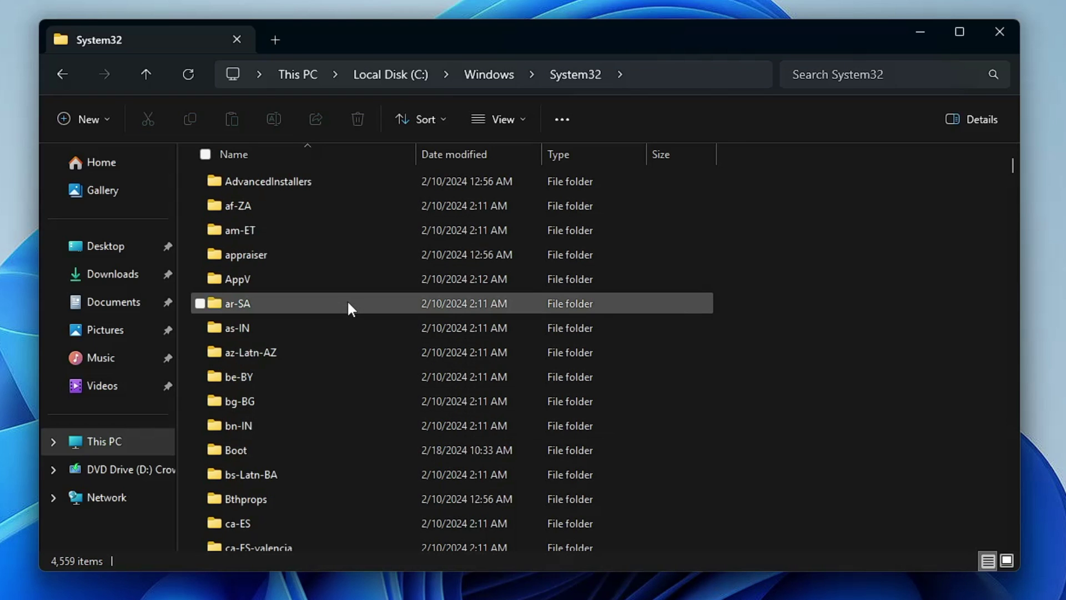
{"action": "scroll", "coordinate": [352, 323], "scroll_direction": "down", "scroll_amount": 2}
{"action": "scroll", "coordinate": [361, 332], "scroll_direction": "down", "scroll_amount": 5}
{"action": "scroll", "coordinate": [362, 337], "scroll_direction": "down", "scroll_amount": 5}
{"action": "scroll", "coordinate": [363, 345], "scroll_direction": "down", "scroll_amount": 4}
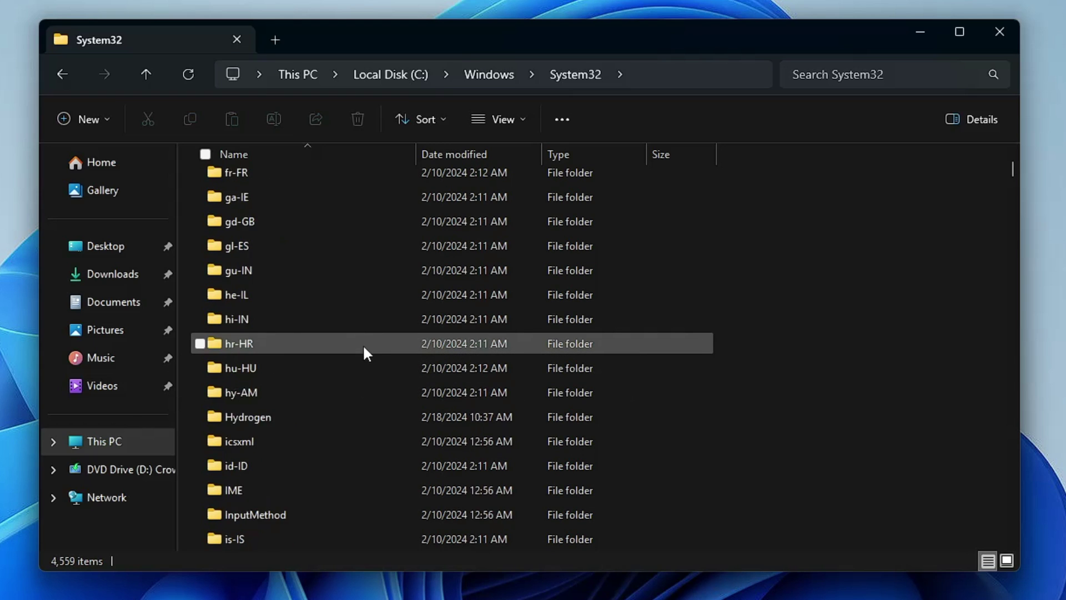
{"action": "scroll", "coordinate": [364, 354], "scroll_direction": "down", "scroll_amount": 2}
{"action": "left_click_drag", "start_coordinate": [1013, 171], "coordinate": [1013, 237]}
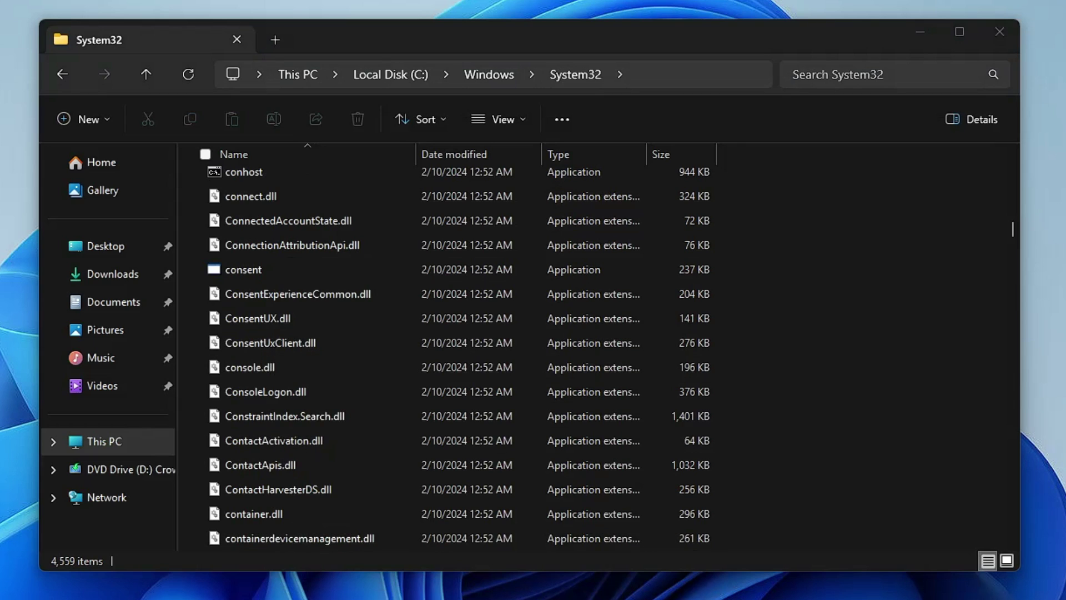
- Launch Notepad from Start search, move and minimize it, then search inside System32
{"action": "key", "text": "super"}
{"action": "type", "text": "n"}
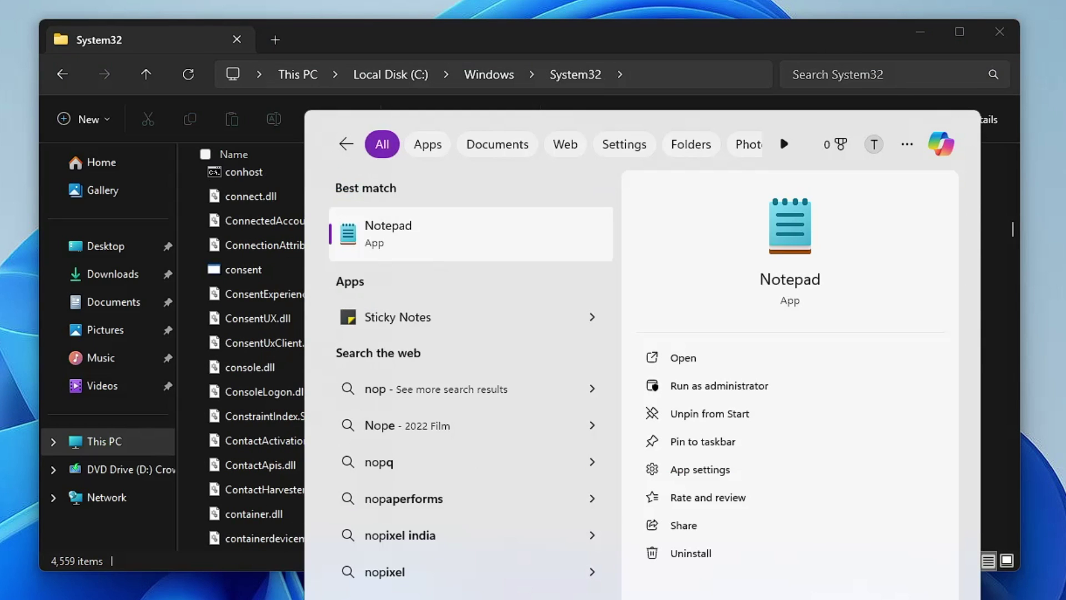
{"action": "type", "text": "o"}
{"action": "key", "text": "Return"}
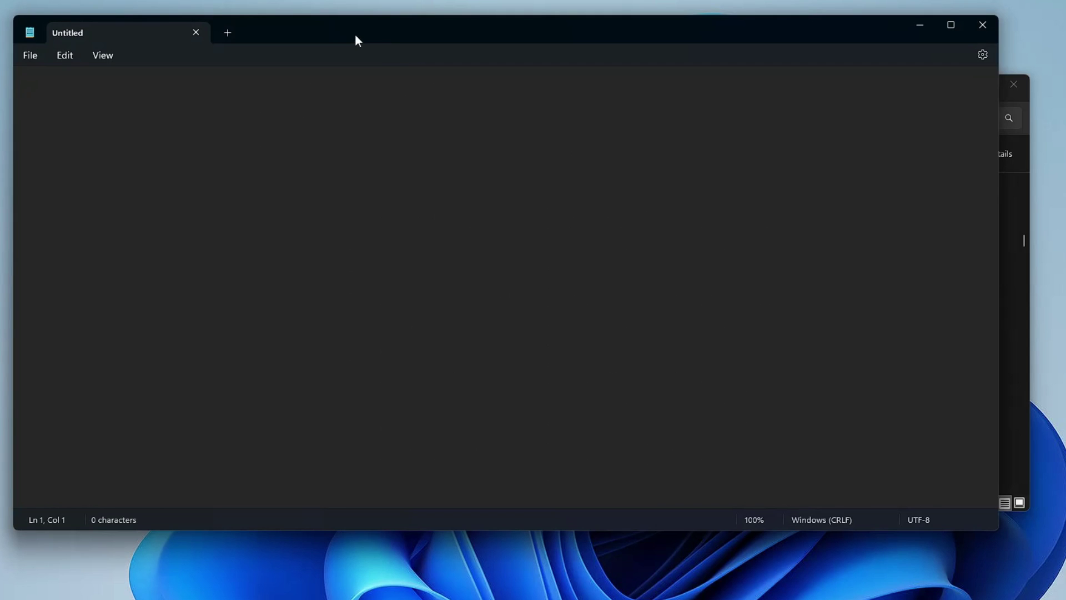
{"action": "mouse_move", "coordinate": [355, 34]}
{"action": "left_mouse_down"}
{"action": "mouse_move", "coordinate": [399, 76]}
{"action": "mouse_move", "coordinate": [408, 116]}
{"action": "left_mouse_up"}
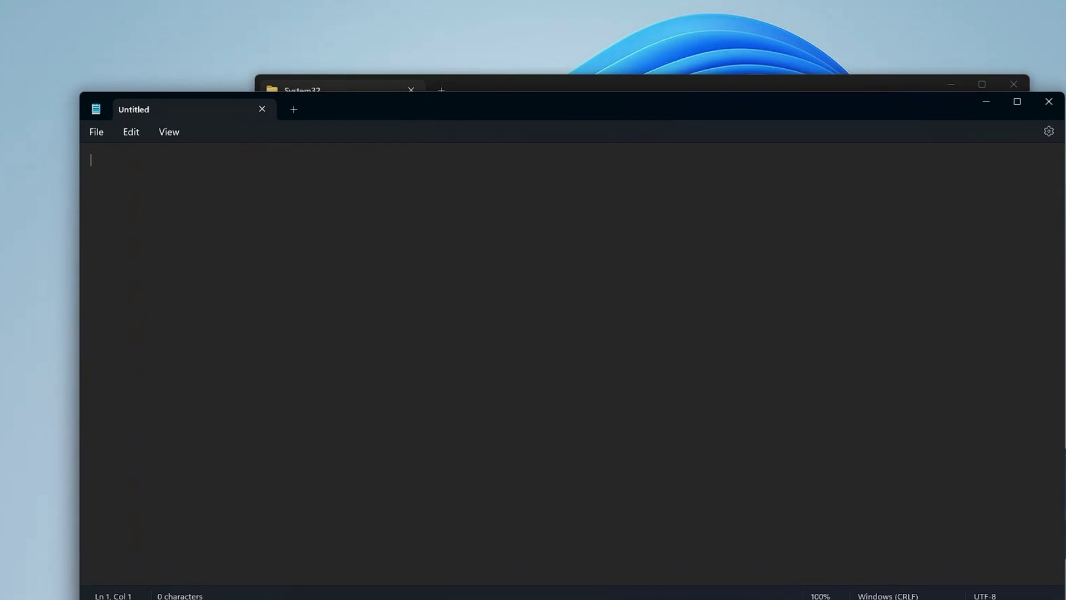
{"action": "type", "text": "dfasfdafdafd"}
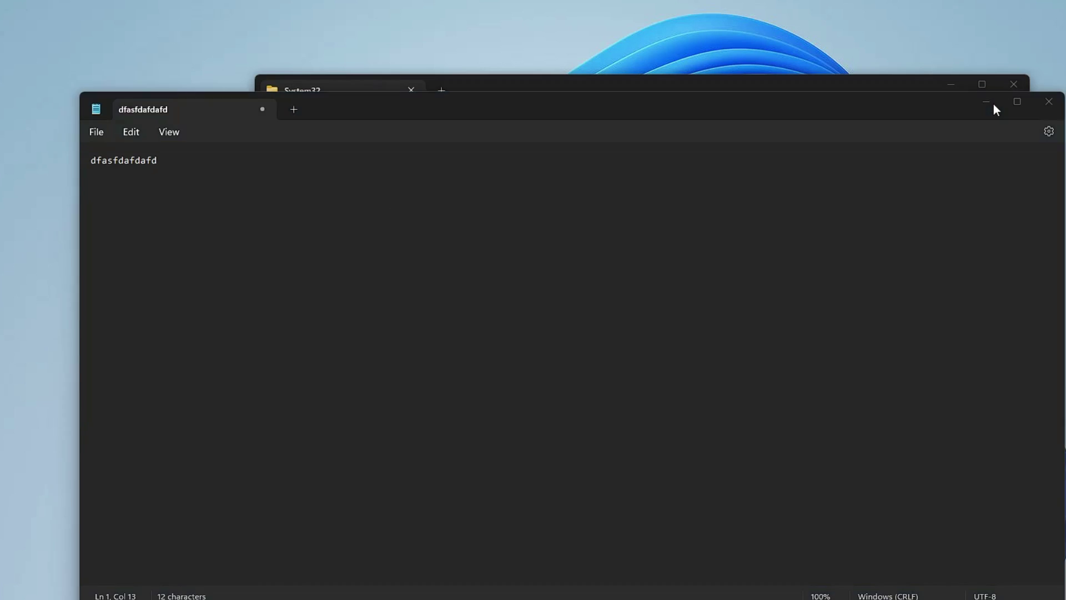
{"action": "left_click", "coordinate": [987, 103]}
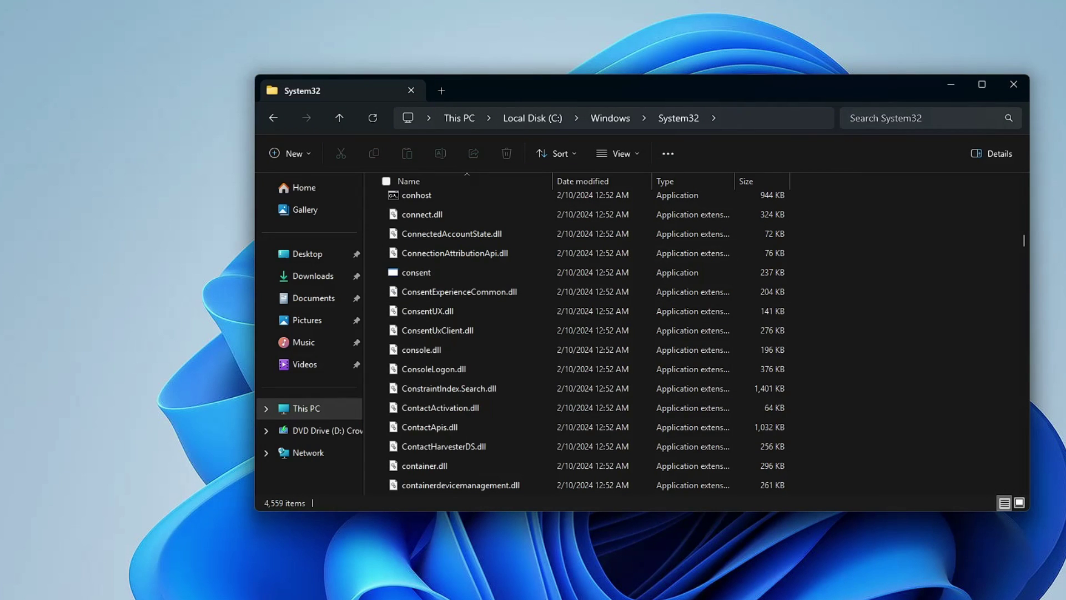
{"action": "left_click", "coordinate": [916, 118]}
{"action": "type", "text": "notepad"}
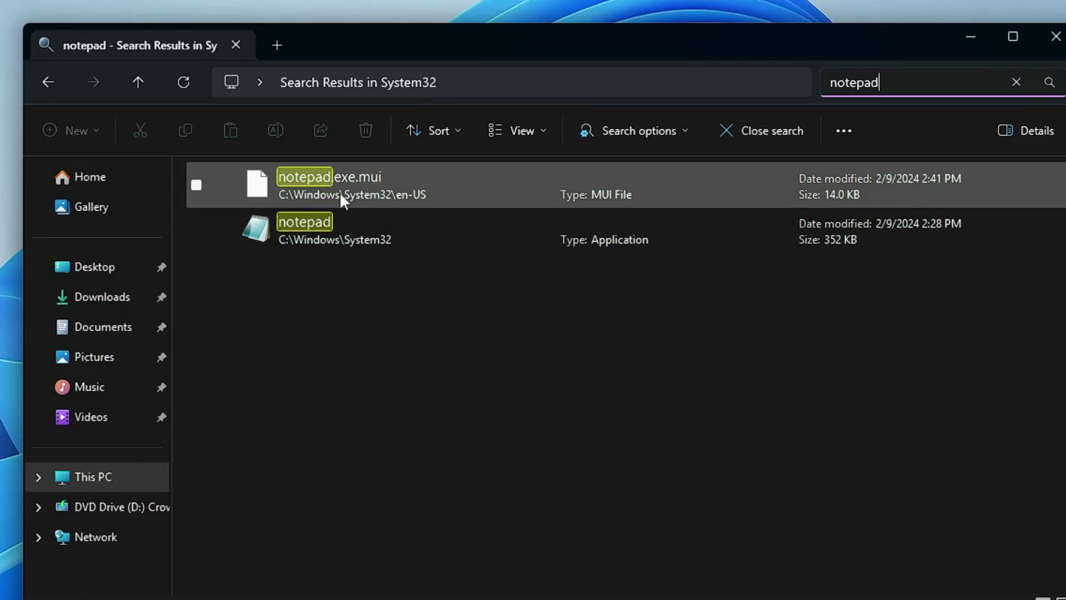
- Launch Task Manager from the Win+X menu, then reselect Explorer's System32 search text
{"action": "key", "text": "super+x"}
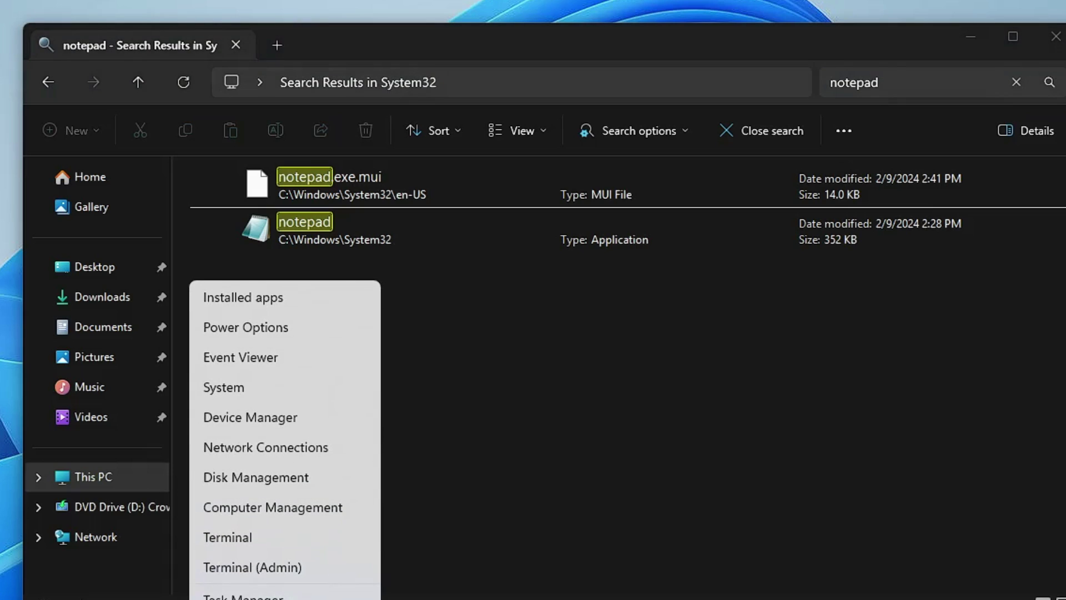
{"action": "key", "text": "t"}
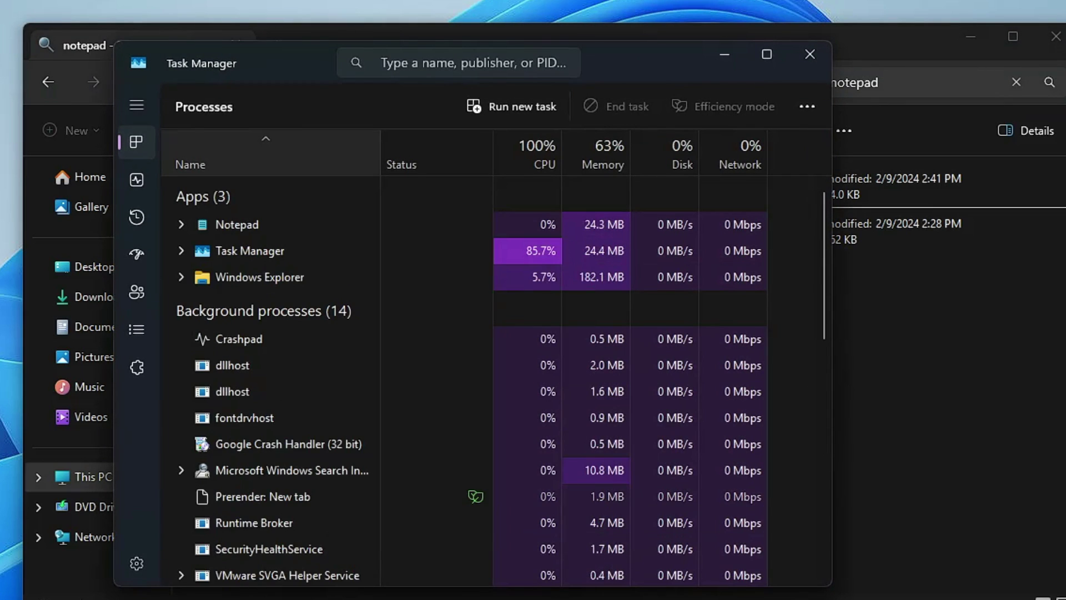
{"action": "left_click_drag", "start_coordinate": [583, 44], "coordinate": [533, 101]}
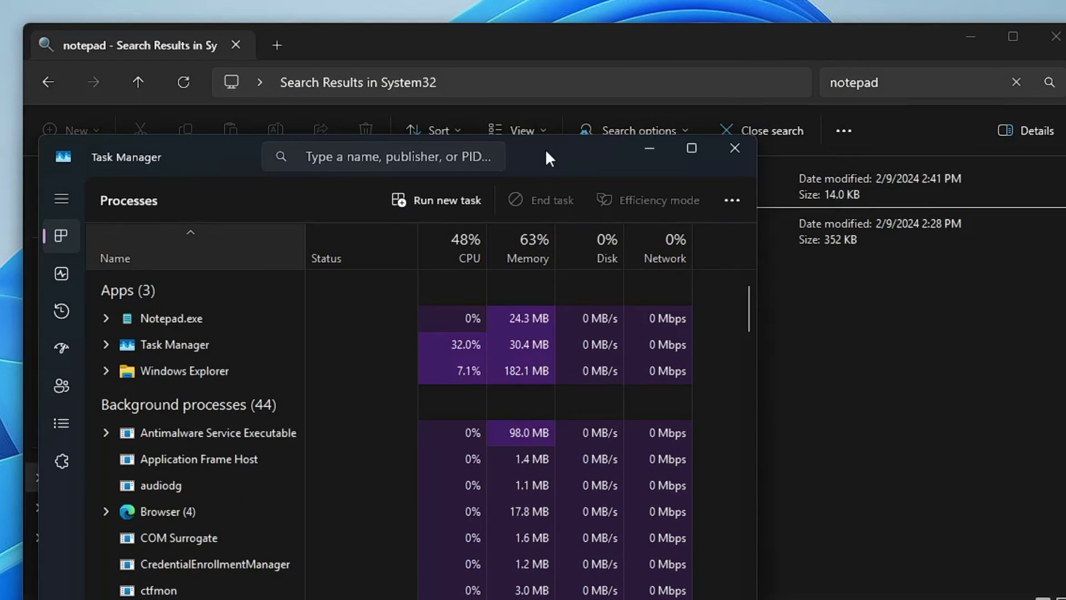
{"action": "left_click", "coordinate": [896, 71]}
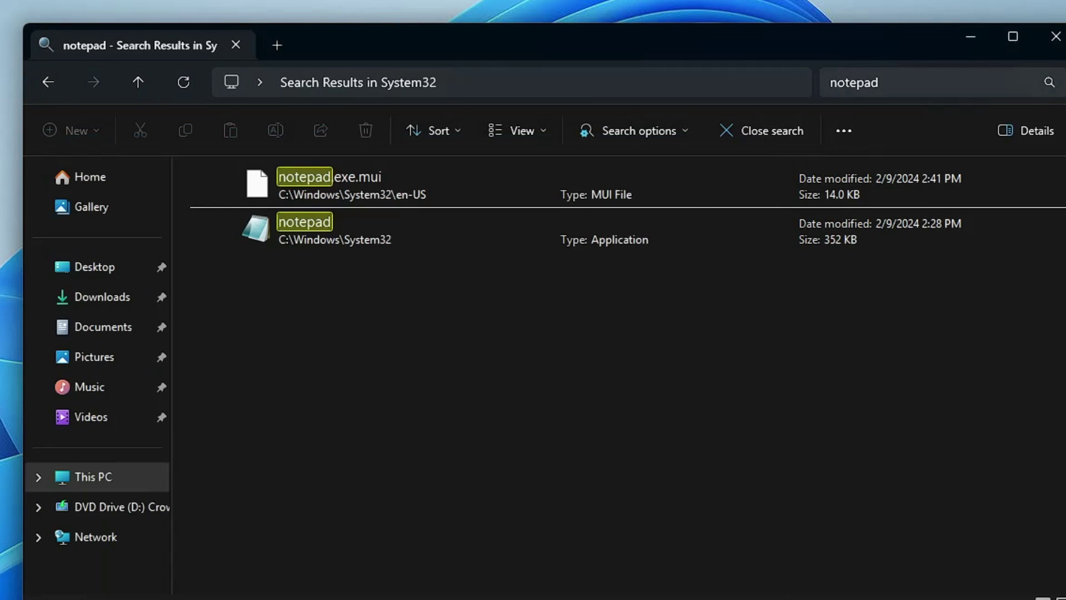
{"action": "left_click", "coordinate": [853, 82]}
{"action": "type", "text": "t"}
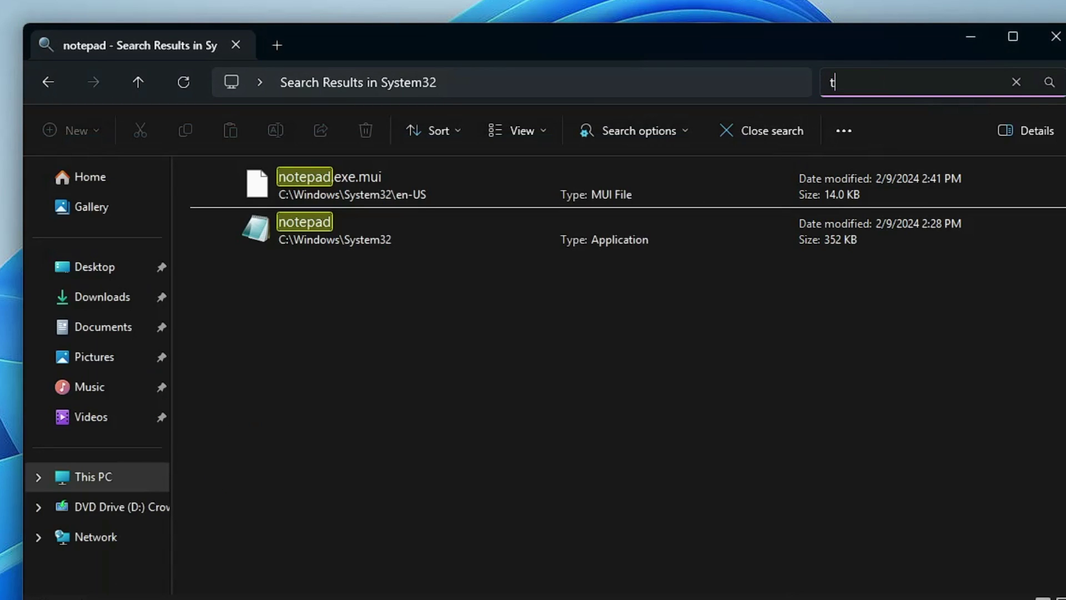
{"action": "type", "text": "ask"}
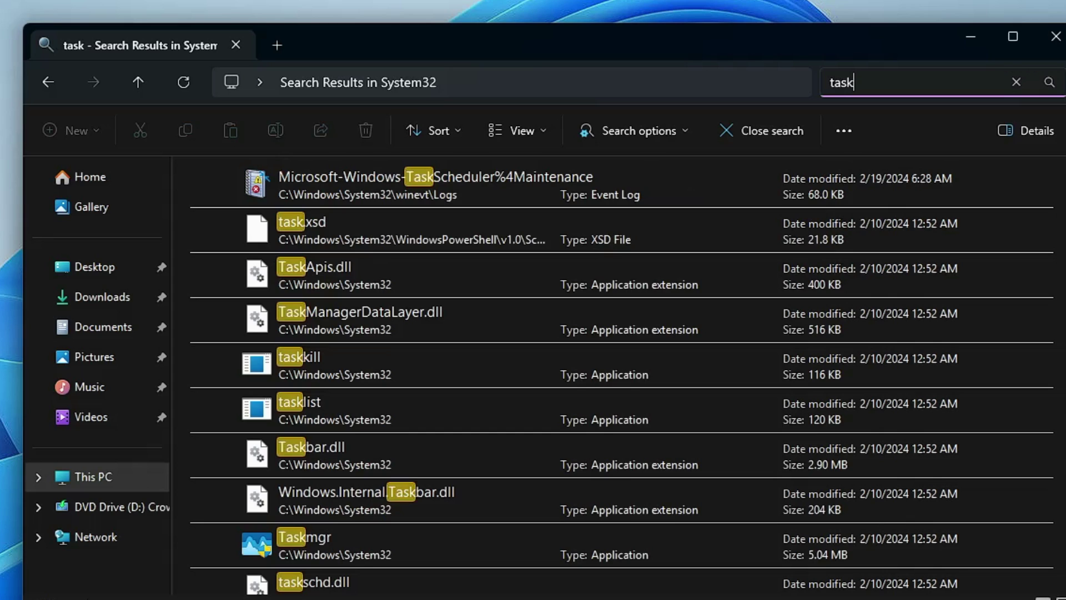
{"action": "type", "text": "mg"}
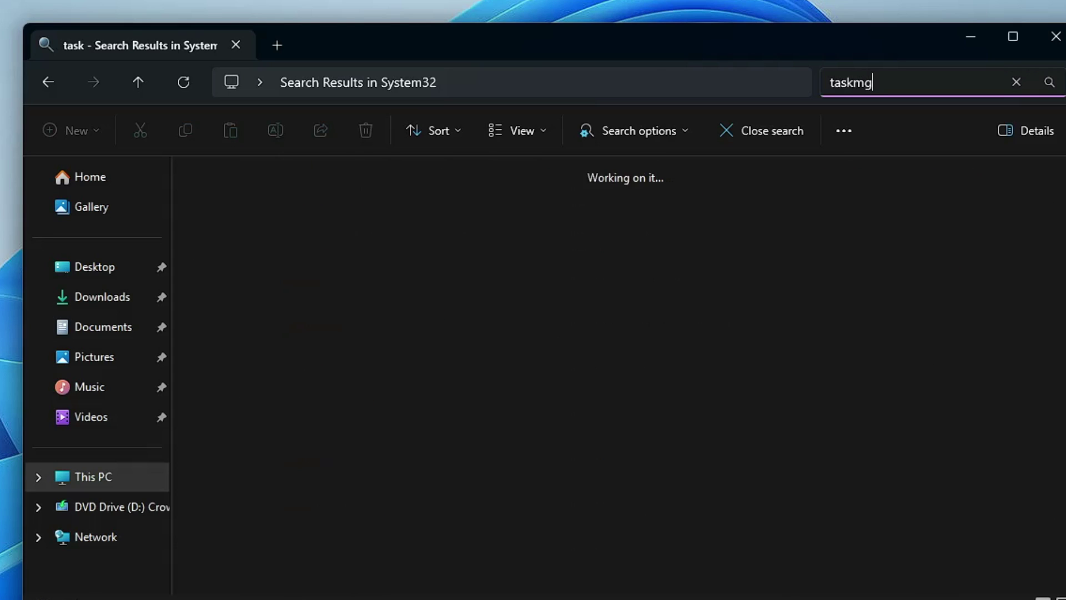
{"action": "type", "text": "r"}
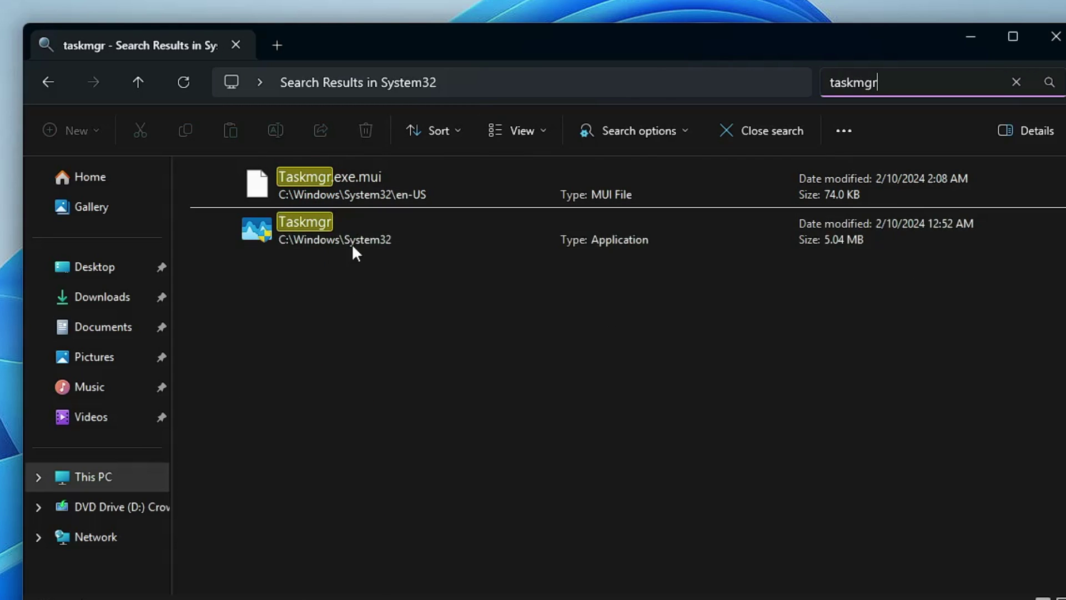
{"action": "mouse_move", "coordinate": [337, 230]}
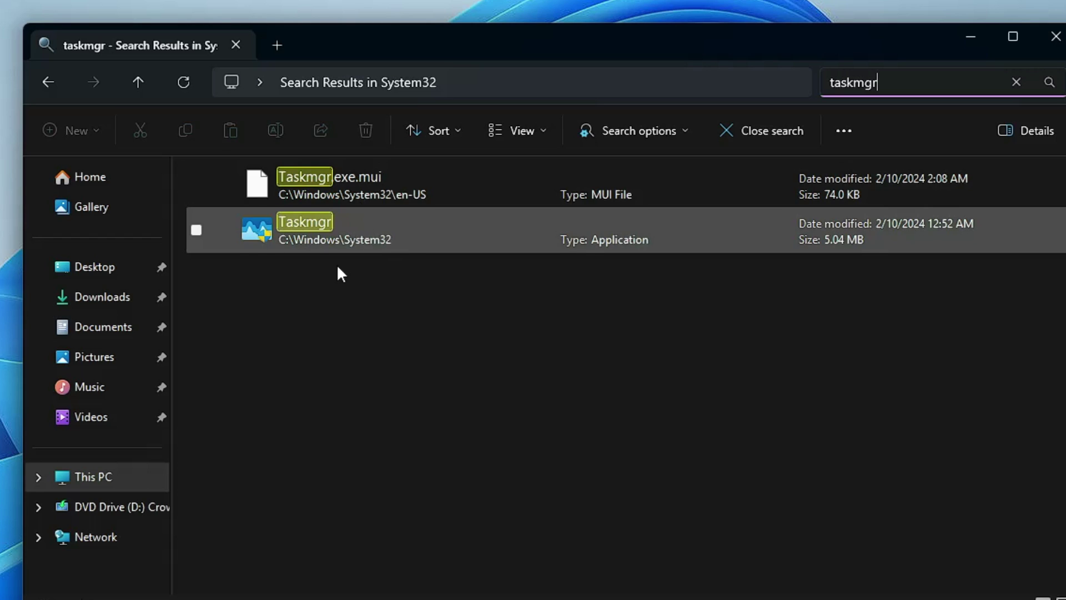
- Open Settings from the Win+X menu, close it with Alt+F4, and clear the taskmgr search
{"action": "key", "text": "super+x"}
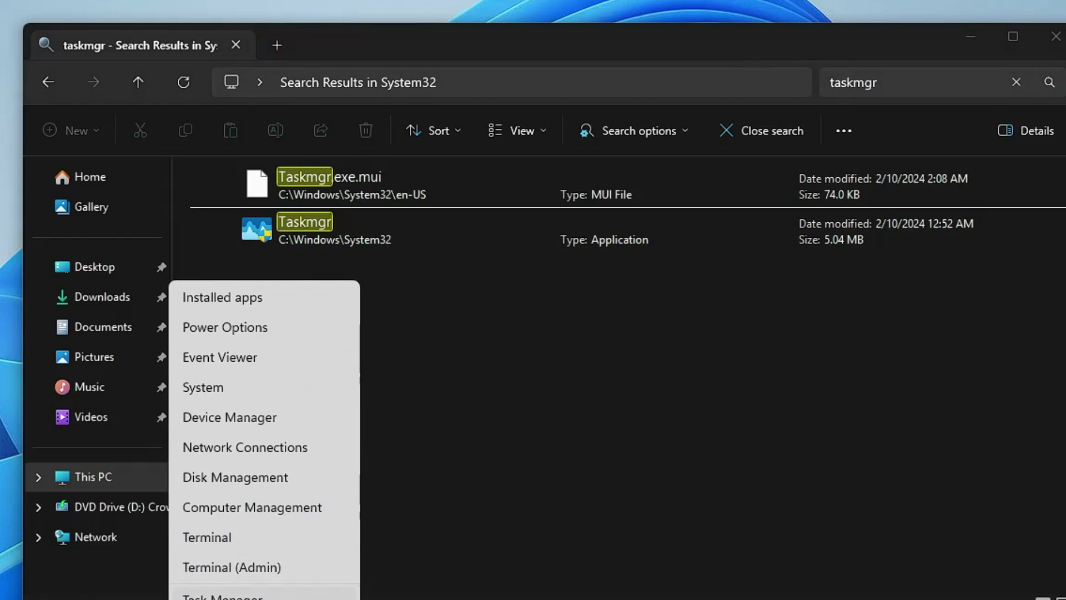
{"action": "left_click", "coordinate": [231, 566]}
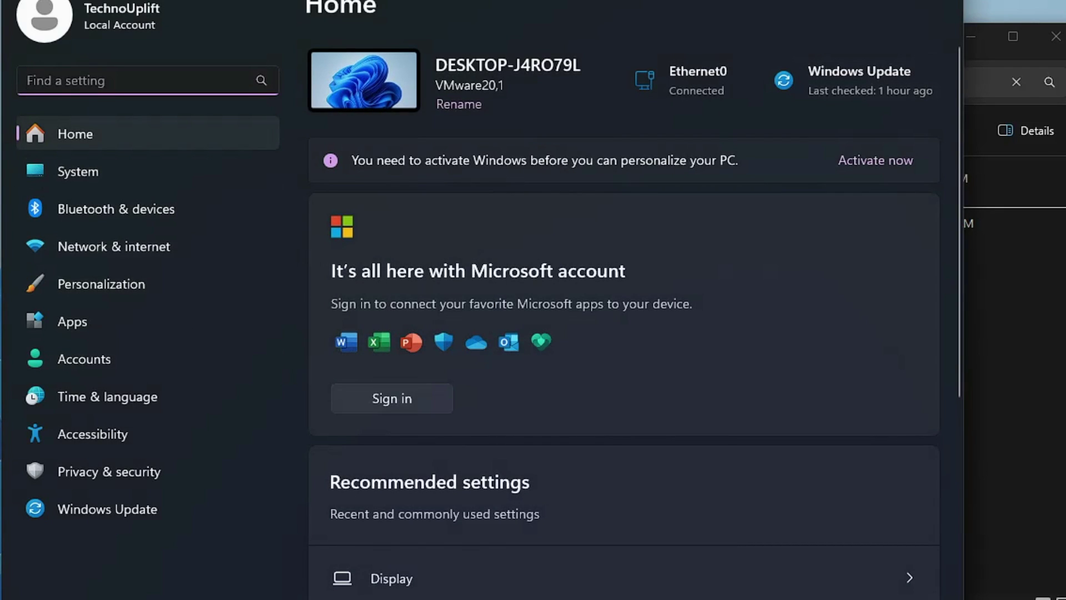
{"action": "key", "text": "alt+F4"}
{"action": "left_click", "coordinate": [1016, 81]}
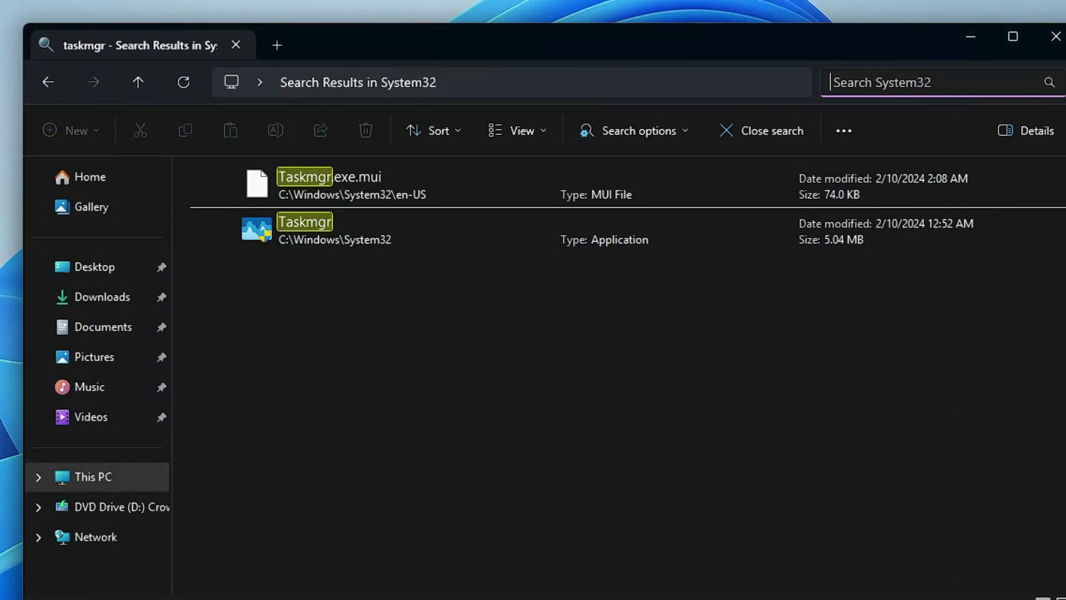
{"action": "type", "text": "se"}
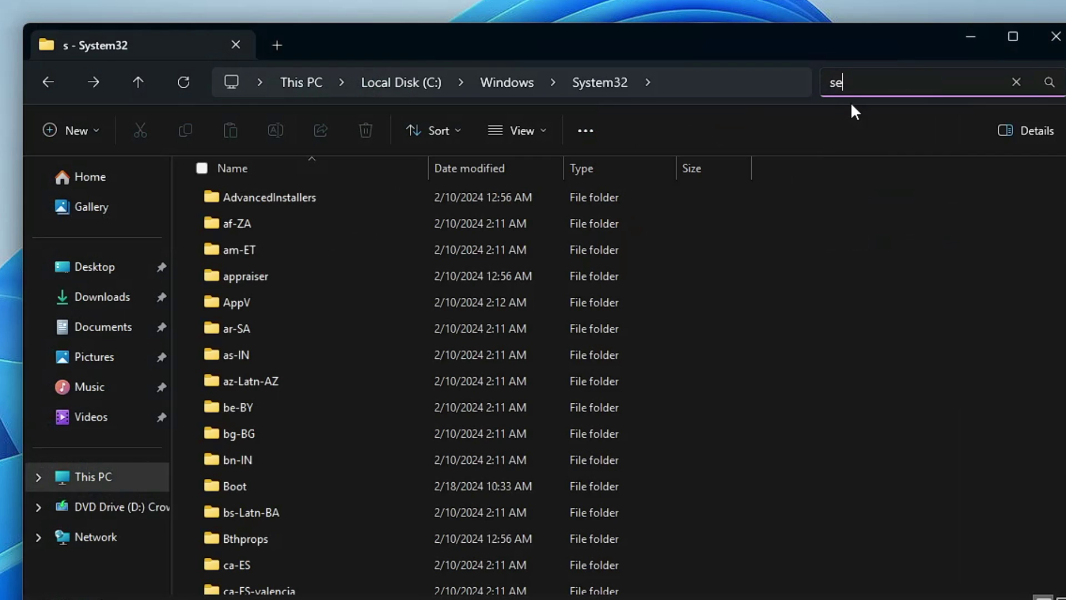
{"action": "type", "text": "tting"}
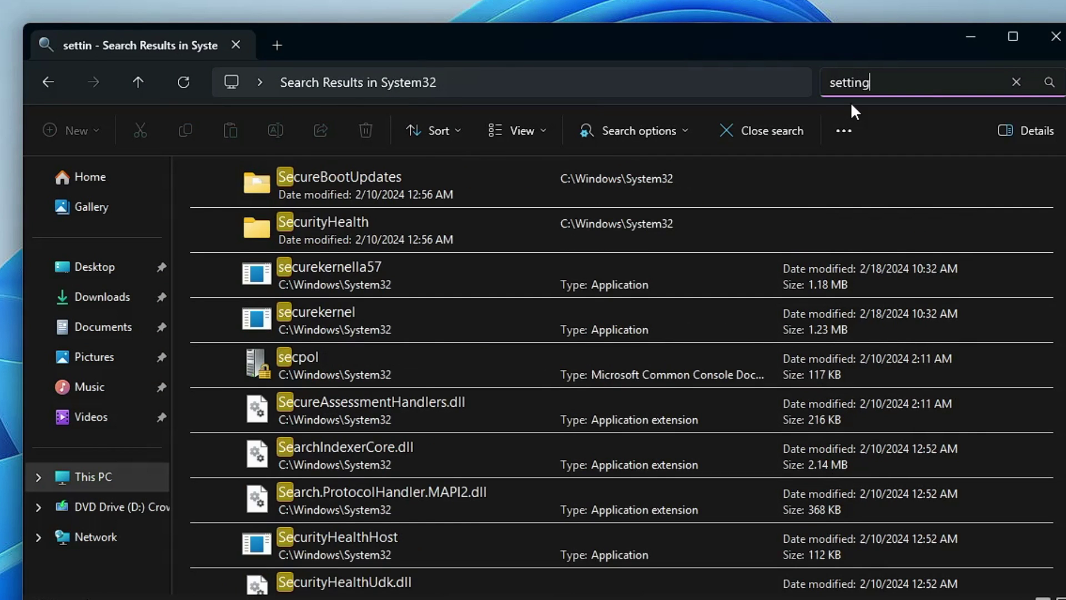
{"action": "type", "text": "s"}
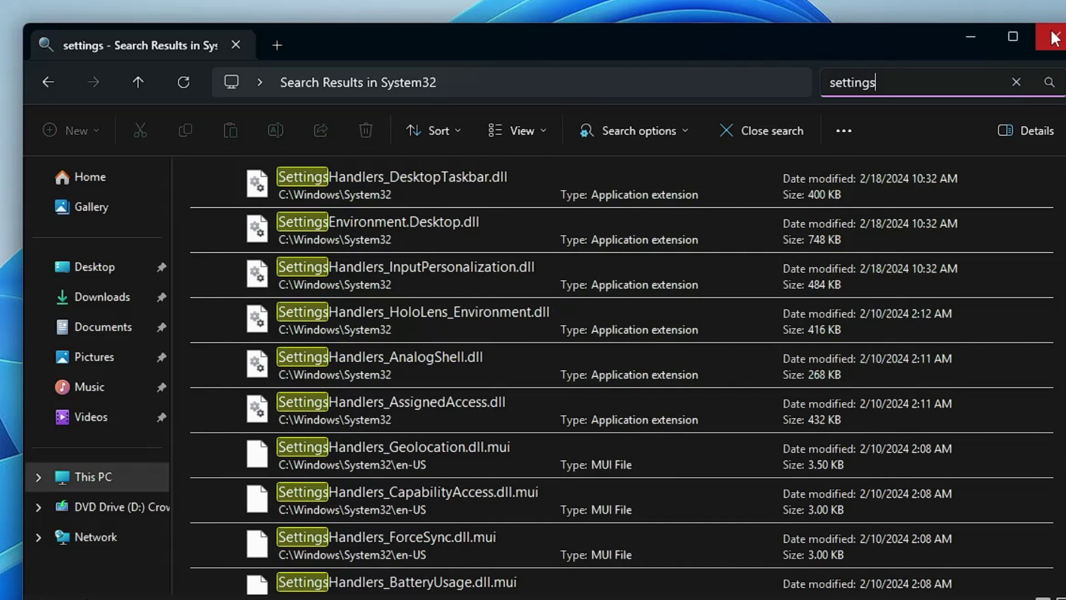
- Go up from System32 to C:\Windows and choose Delete on the System32 folder
{"action": "left_click", "coordinate": [46, 83]}
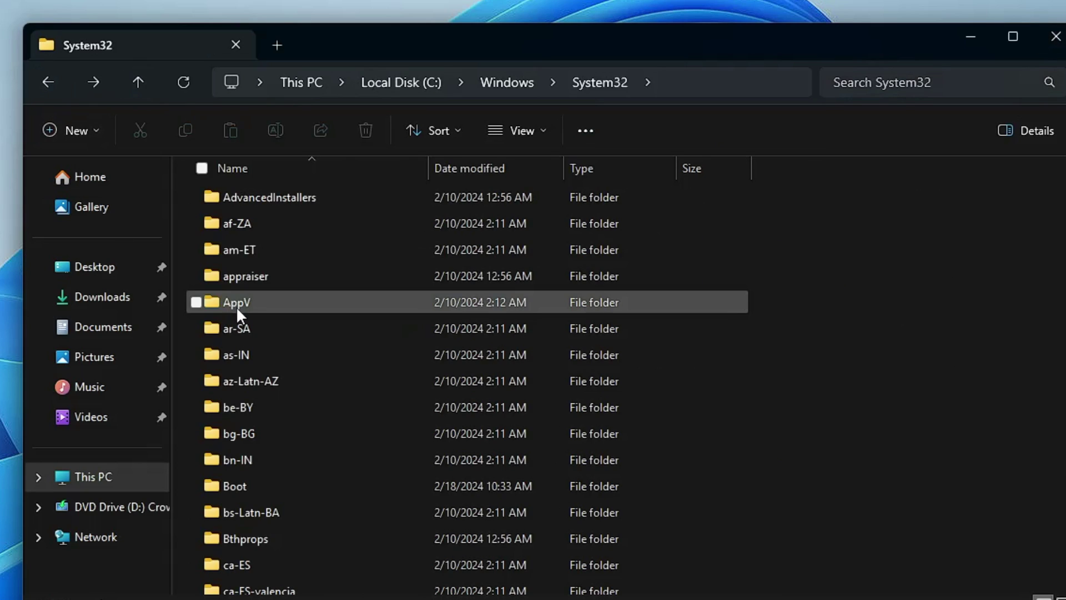
{"action": "left_click", "coordinate": [47, 82]}
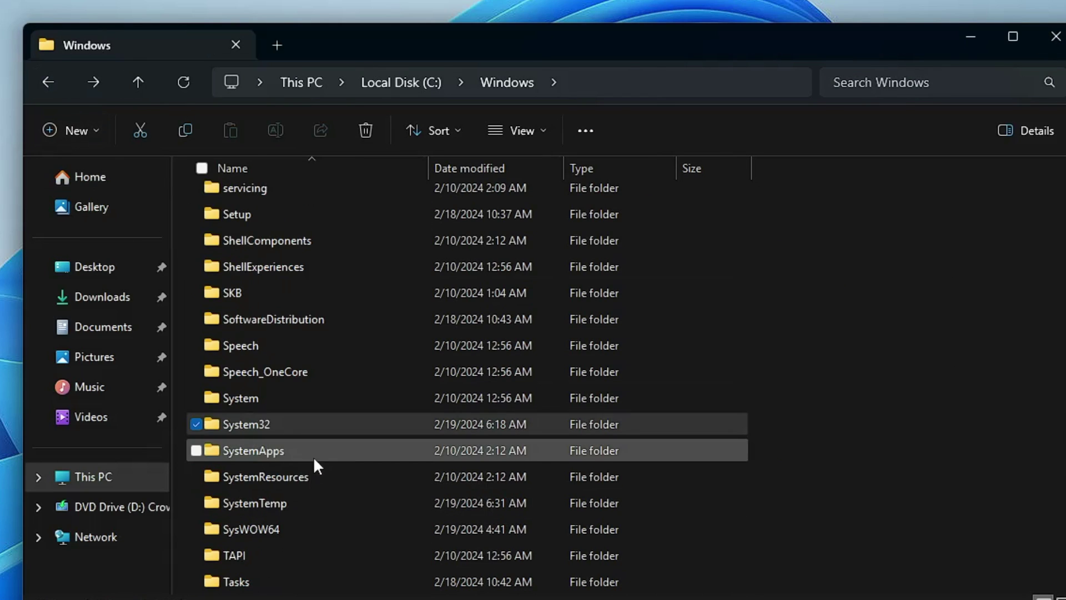
{"action": "mouse_move", "coordinate": [247, 424]}
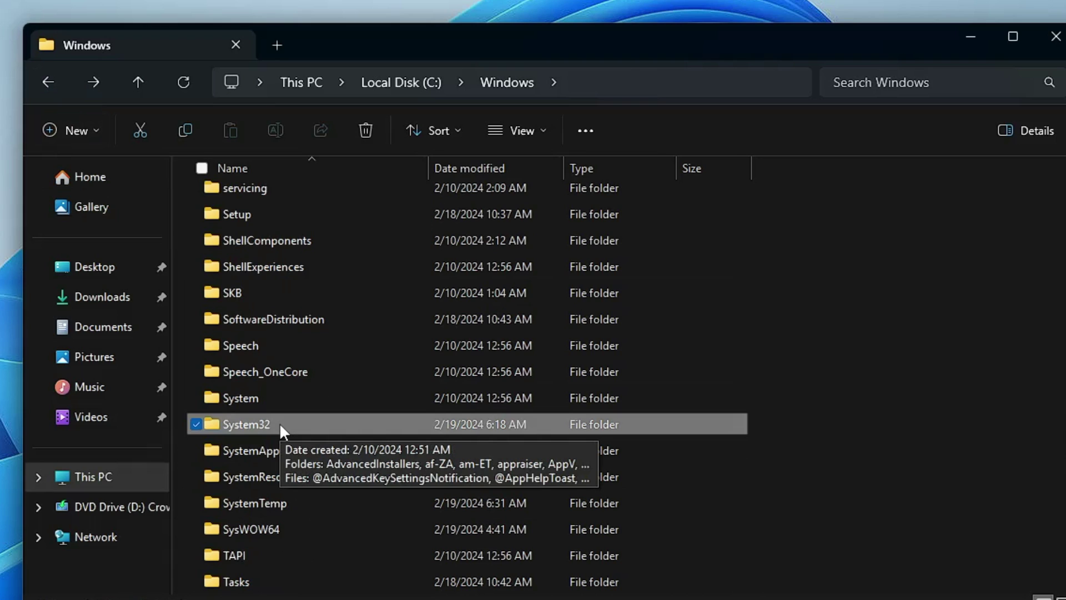
{"action": "right_click", "coordinate": [280, 422]}
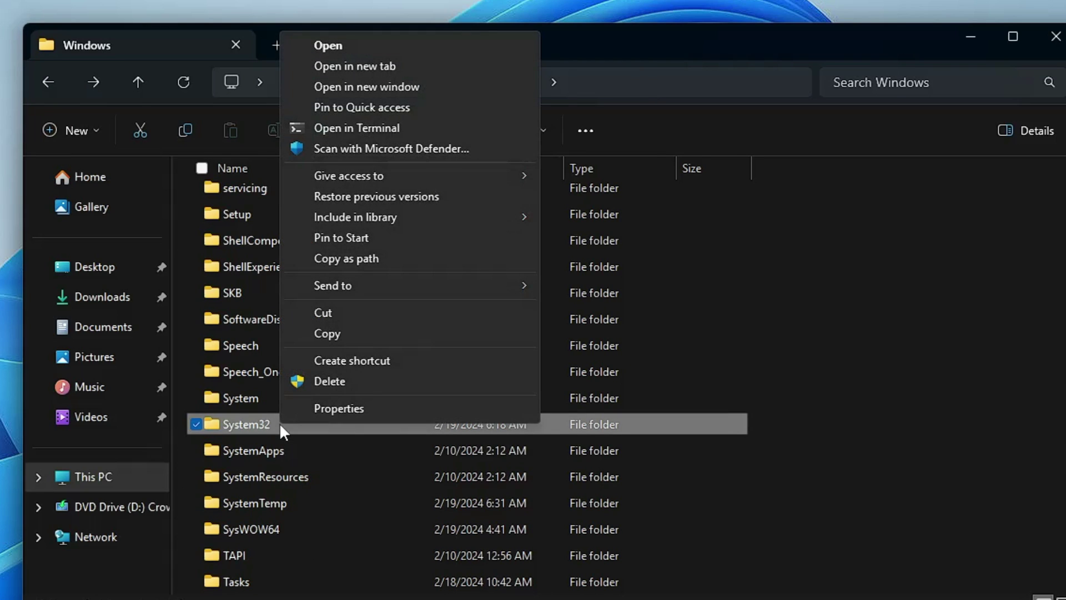
{"action": "left_click", "coordinate": [321, 381]}
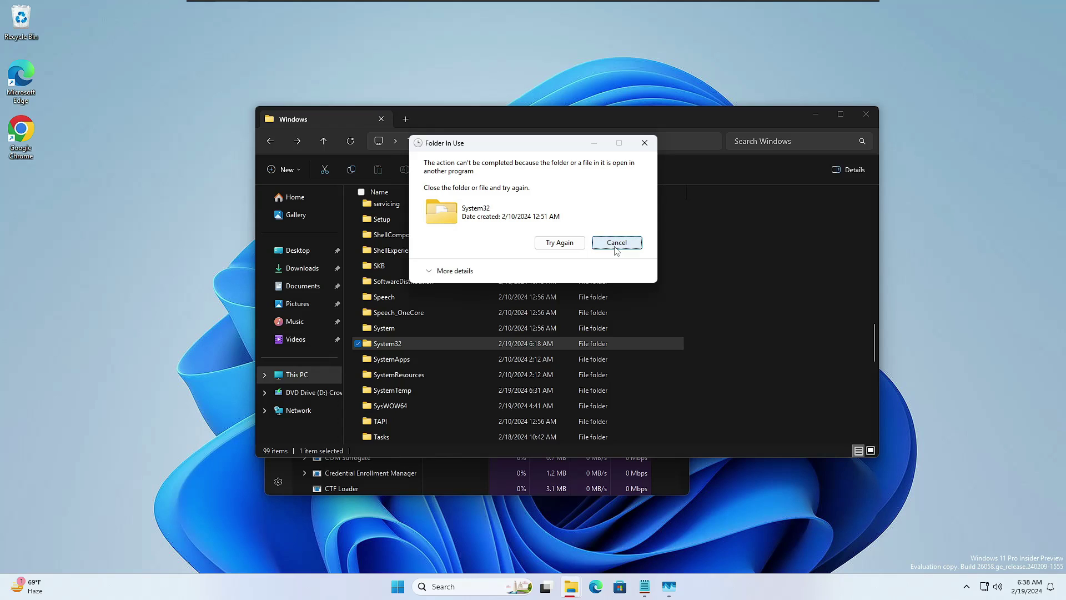
- Cancel the Folder In Use dialog and launch Command Prompt as administrator
{"action": "left_click", "coordinate": [620, 254]}
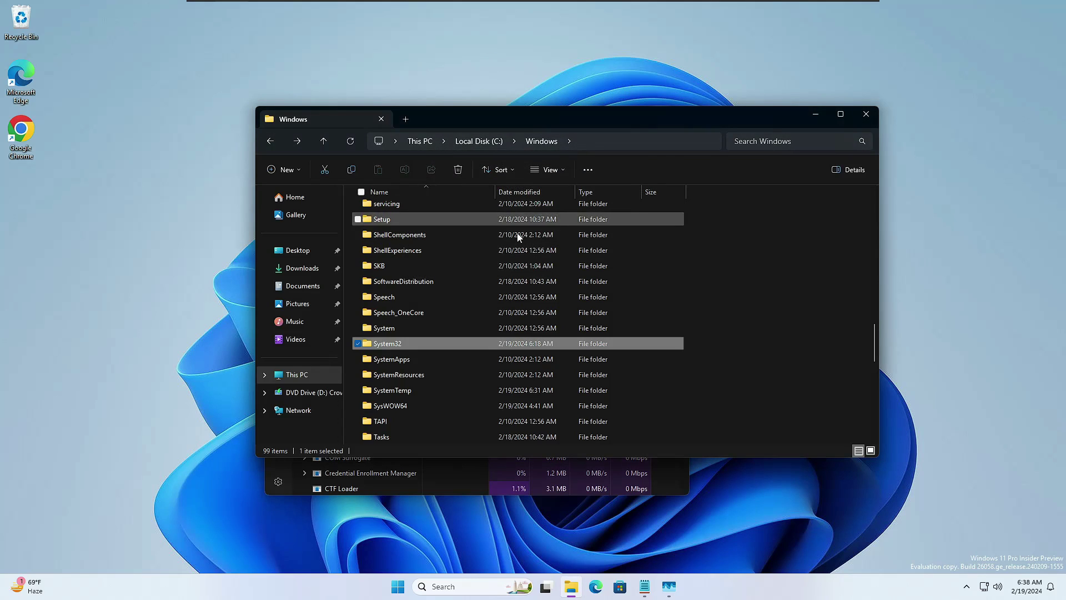
{"action": "left_click", "coordinate": [450, 587]}
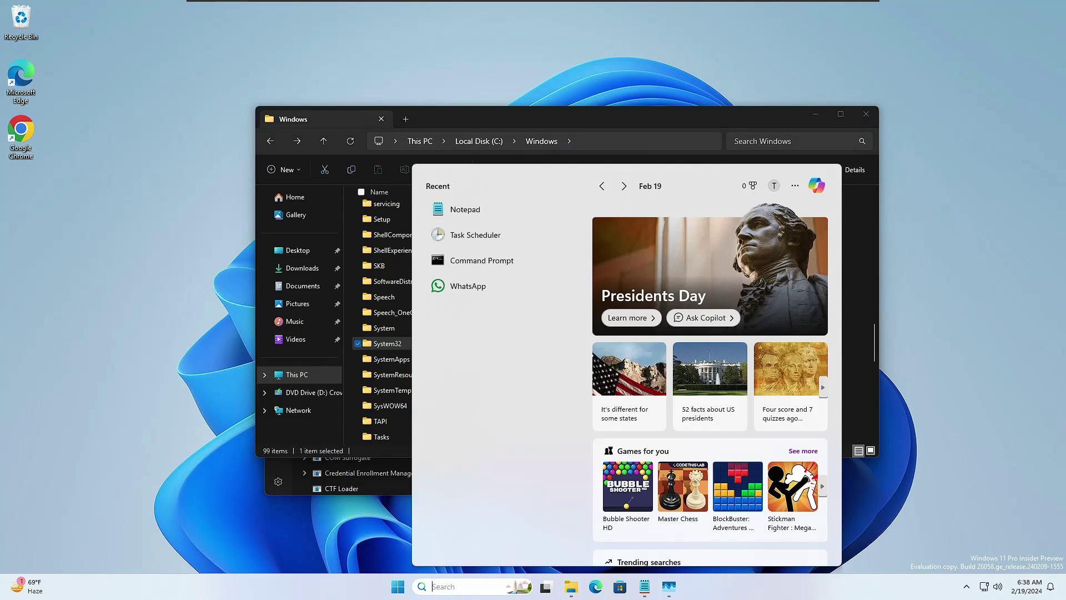
{"action": "type", "text": "cmd"}
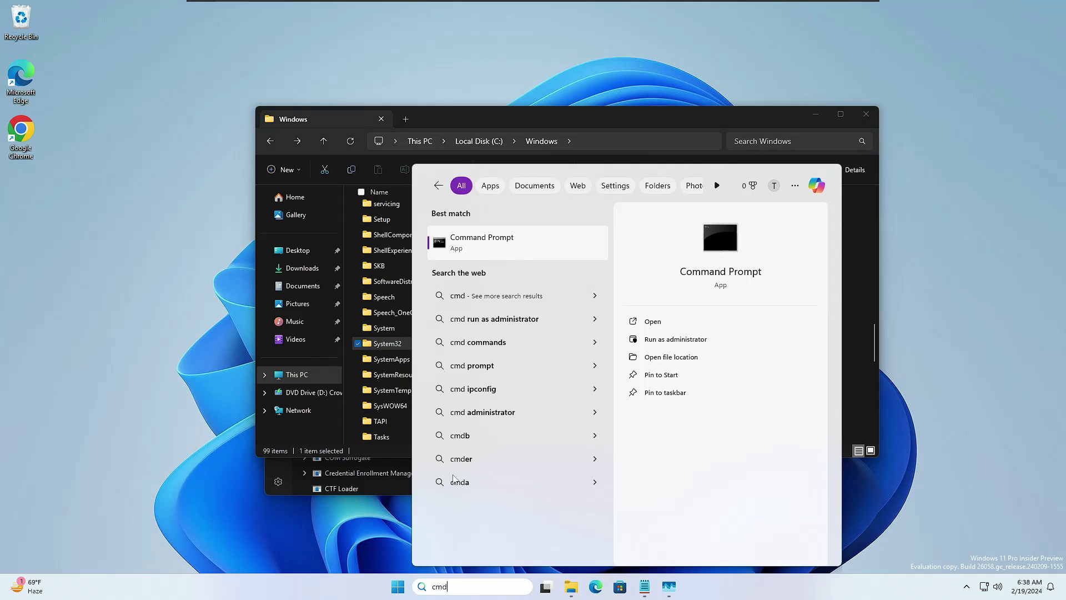
{"action": "right_click", "coordinate": [473, 241]}
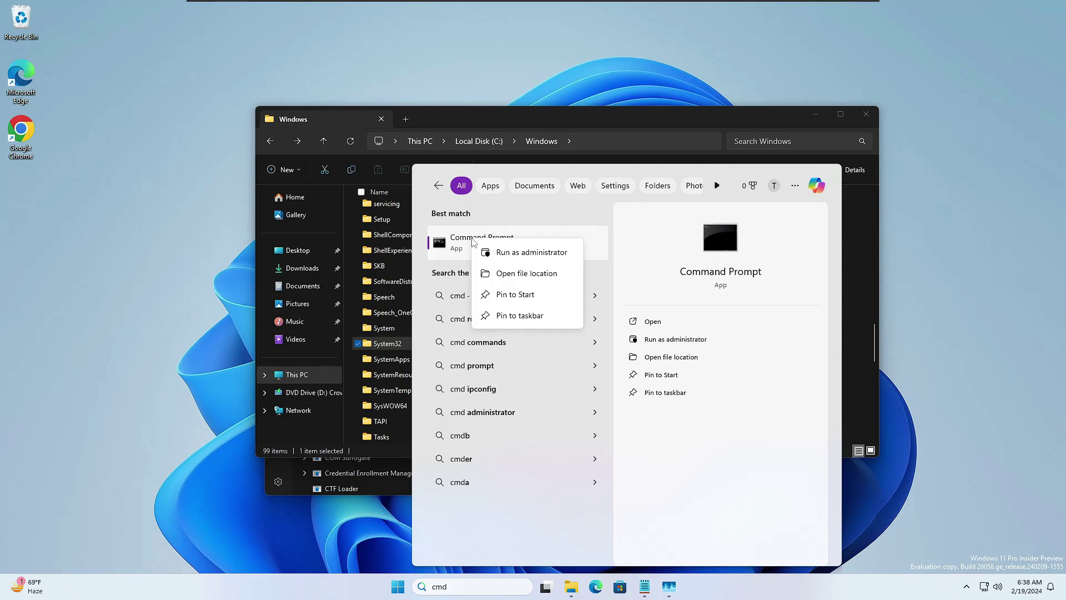
{"action": "left_click", "coordinate": [516, 252]}
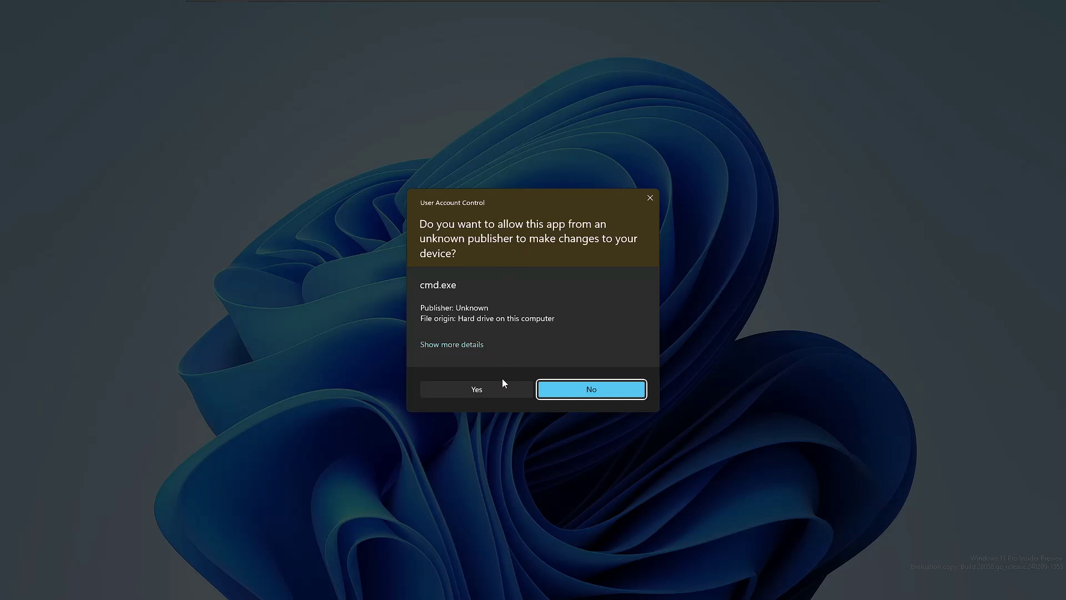
{"action": "left_click", "coordinate": [484, 391]}
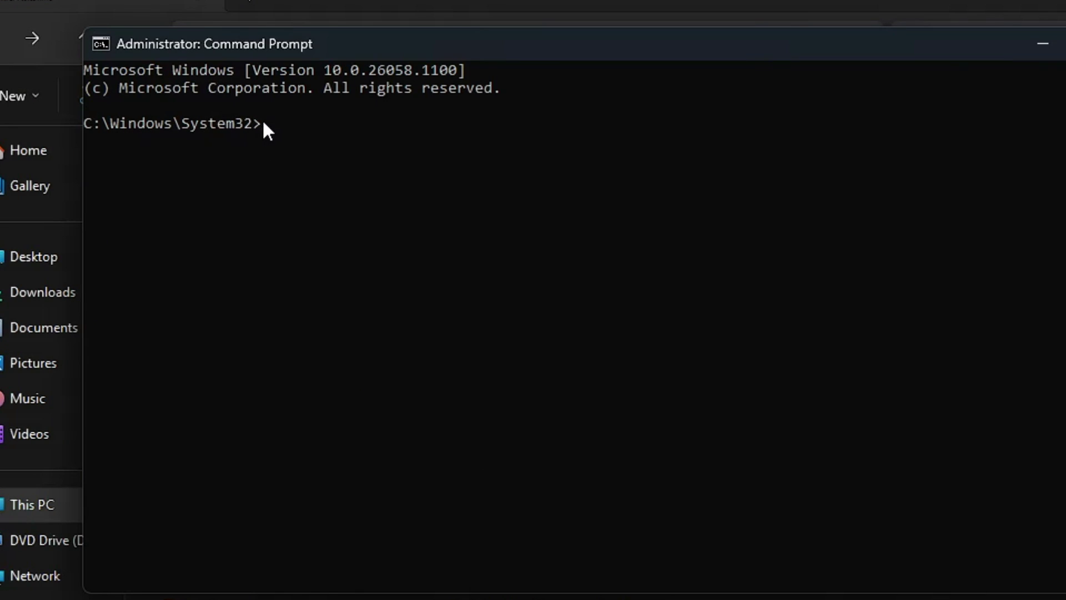
- Run del * in System32 and confirm Y to delete every file
{"action": "left_click_drag", "start_coordinate": [265, 124], "coordinate": [130, 125]}
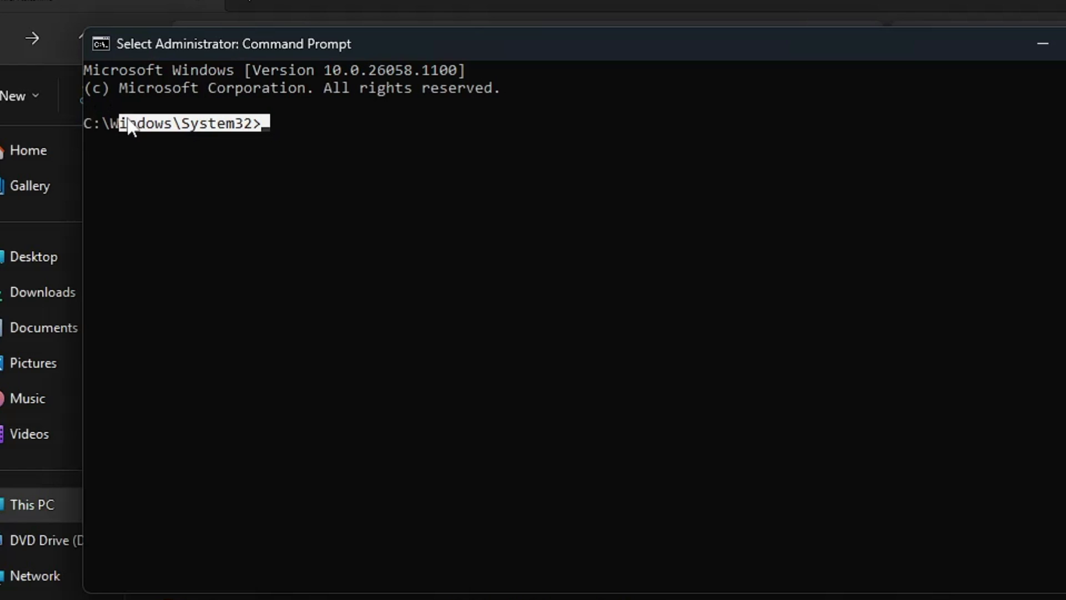
{"action": "left_click", "coordinate": [290, 116]}
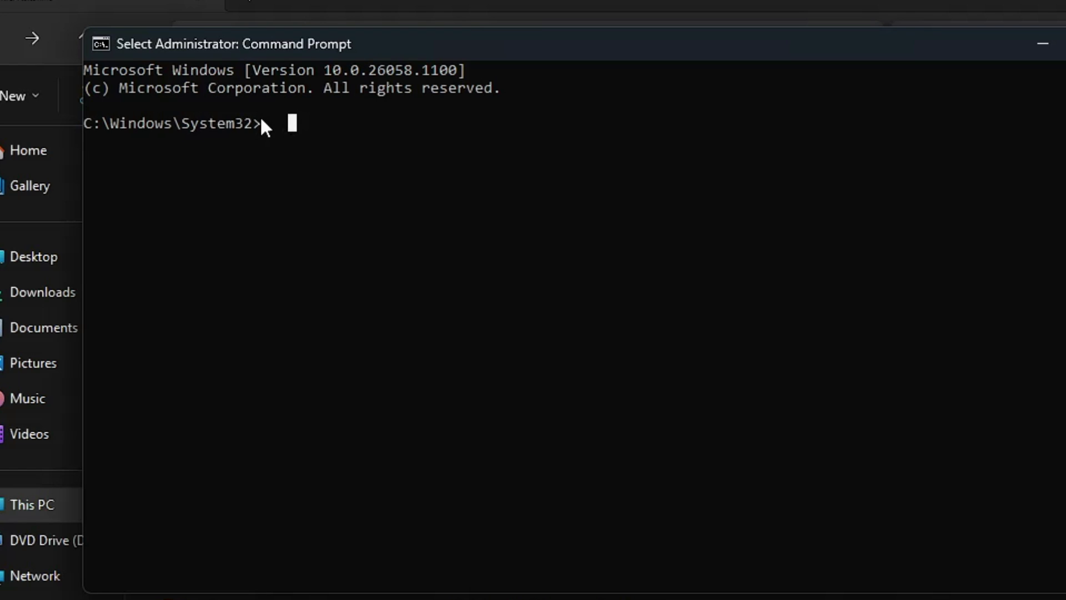
{"action": "key", "text": "Escape"}
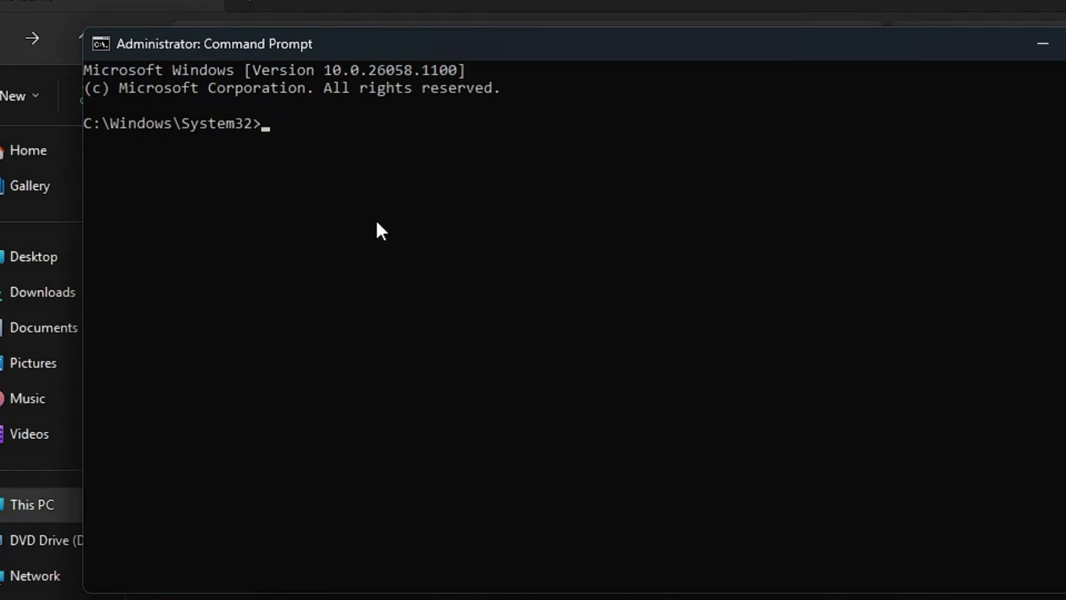
{"action": "type", "text": "del"}
{"action": "type", "text": " *"}
{"action": "key", "text": "Return"}
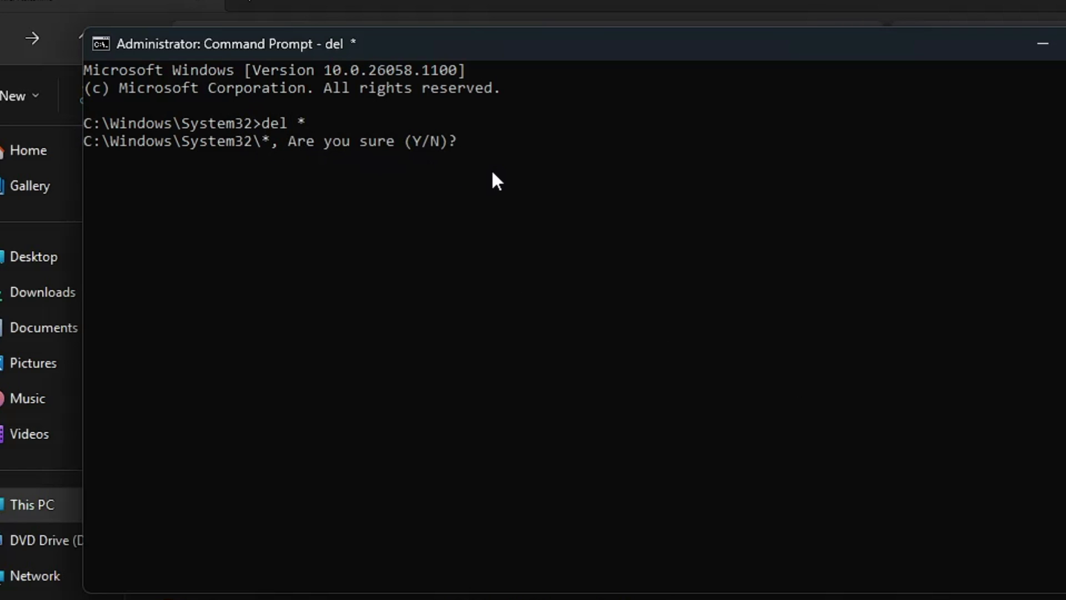
{"action": "type", "text": "Y"}
{"action": "key", "text": "Return"}
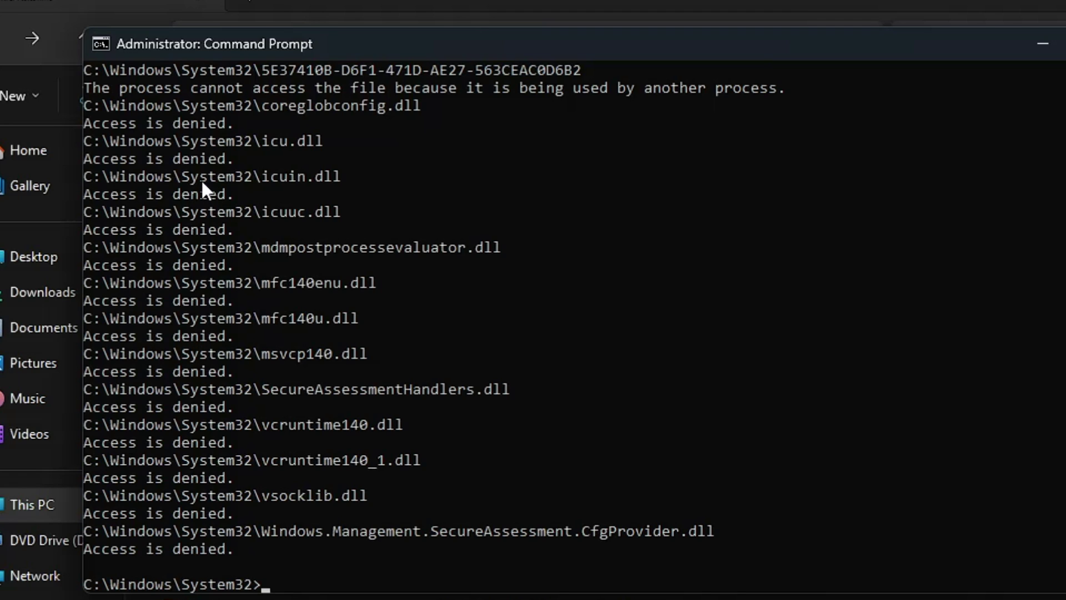
- Close Command Prompt, File Explorer and Task Manager, then open and reposition a new File Explorer
{"action": "left_click", "coordinate": [1043, 42]}
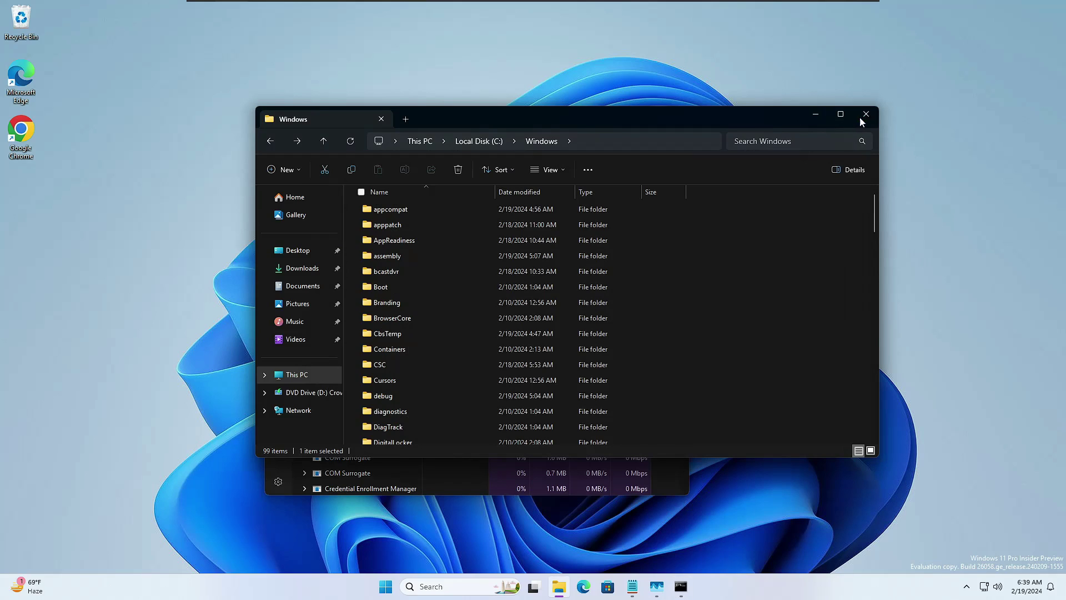
{"action": "left_click", "coordinate": [933, 3]}
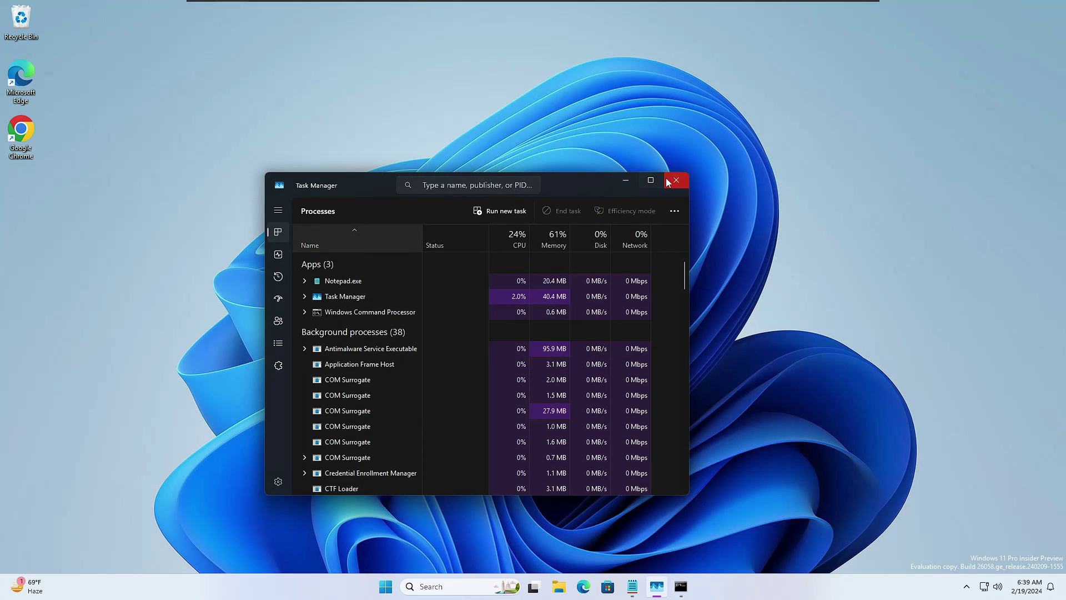
{"action": "left_click", "coordinate": [674, 182]}
{"action": "left_click", "coordinate": [571, 586]}
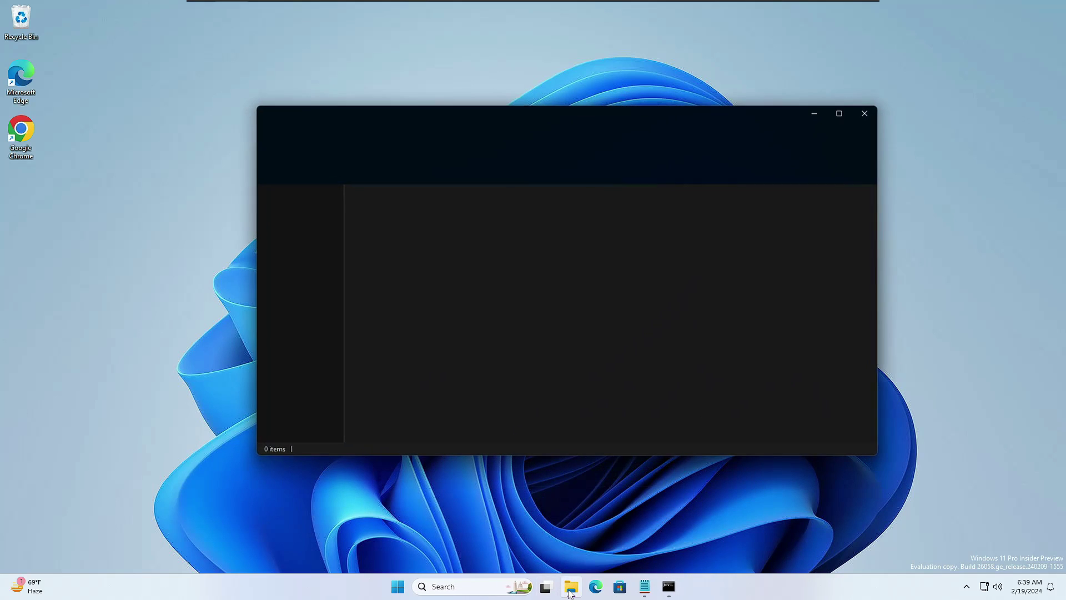
{"action": "left_click_drag", "start_coordinate": [541, 118], "coordinate": [615, 134]}
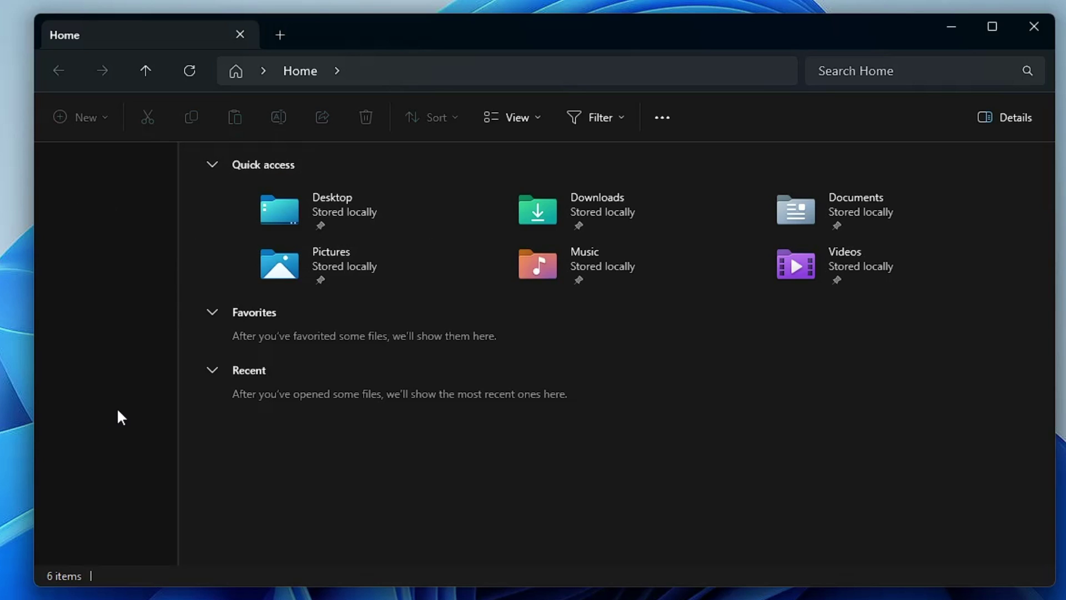
{"action": "left_click_drag", "start_coordinate": [429, 21], "coordinate": [506, 25]}
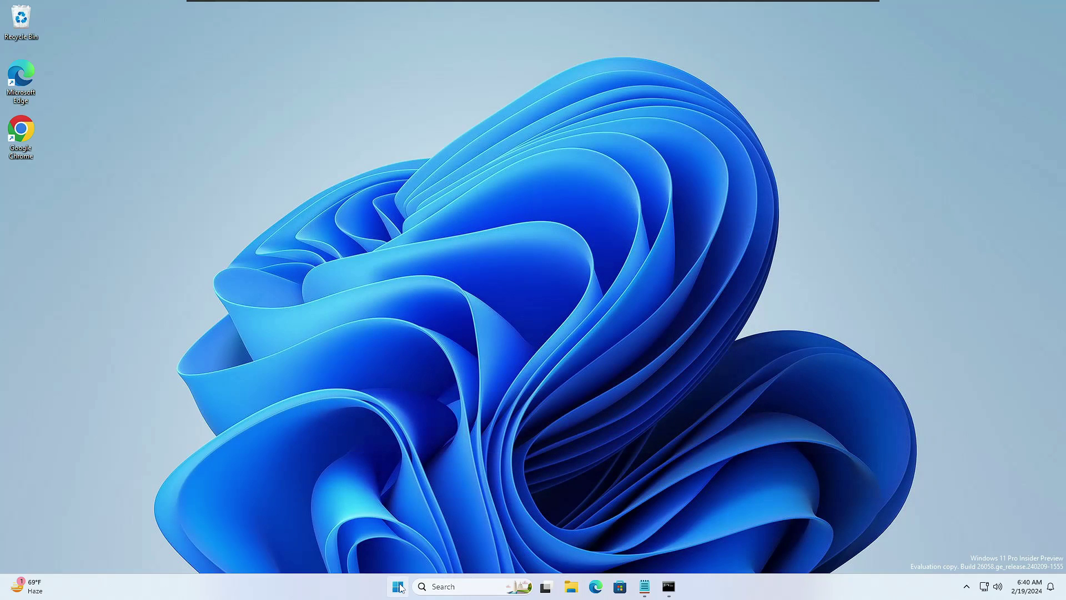
{"action": "right_click", "coordinate": [399, 586]}
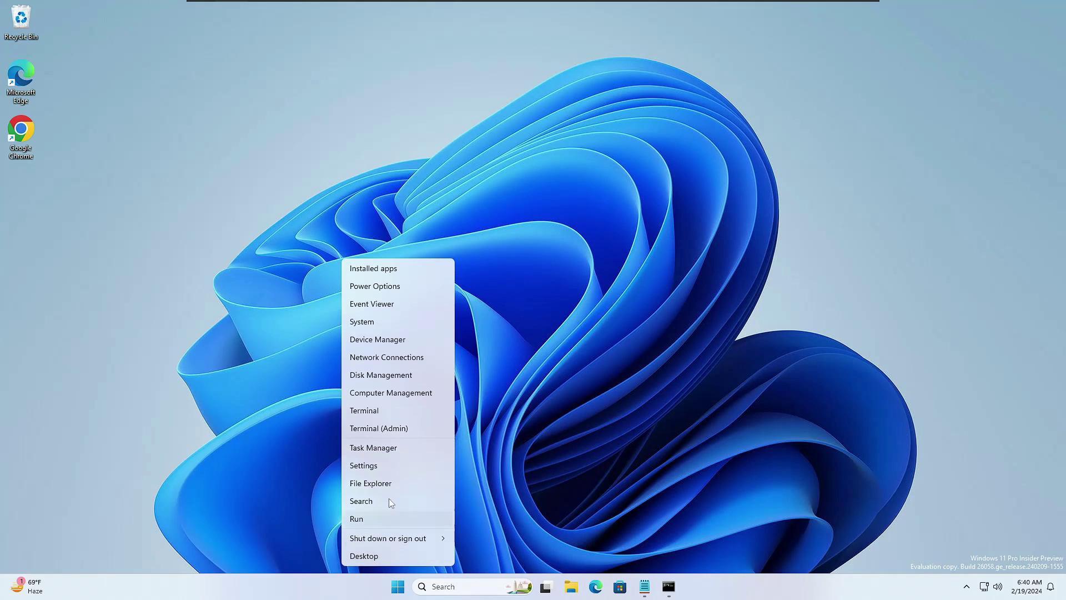
{"action": "left_click", "coordinate": [373, 448]}
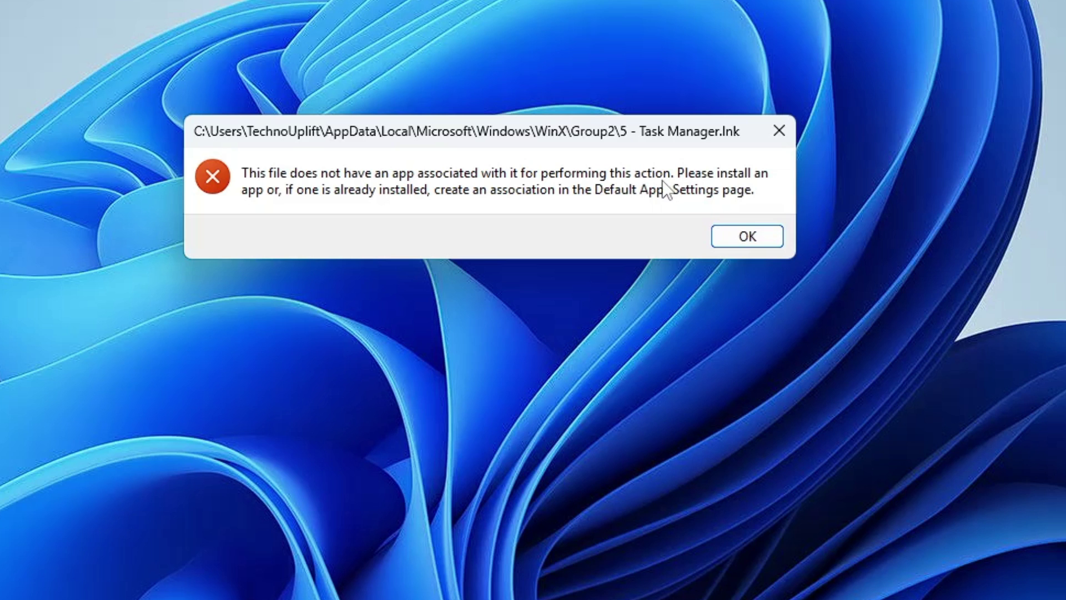
{"action": "key", "text": "Return"}
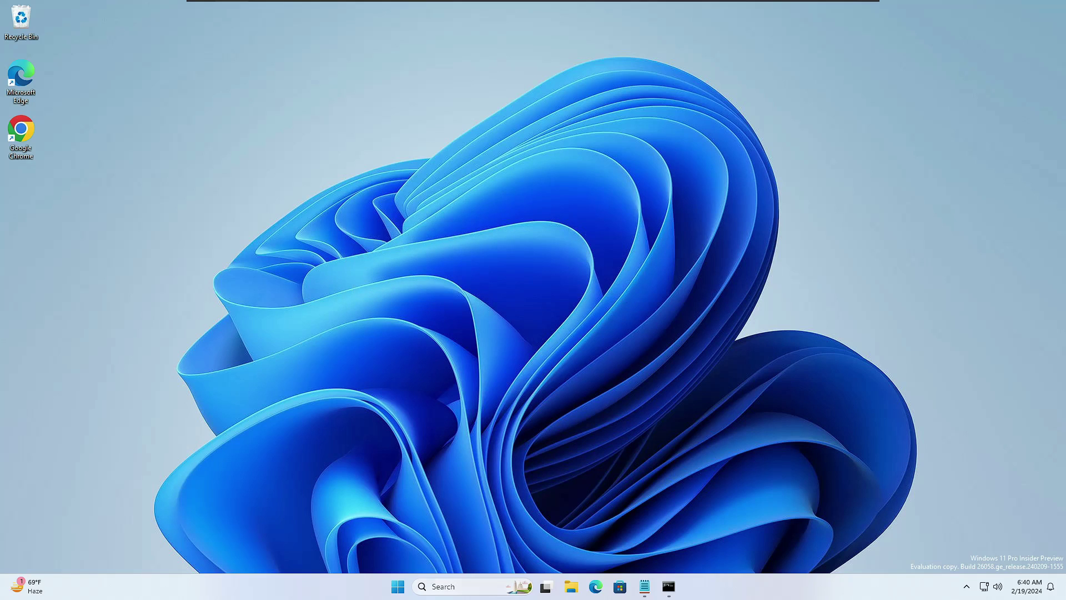
{"action": "right_click", "coordinate": [398, 586]}
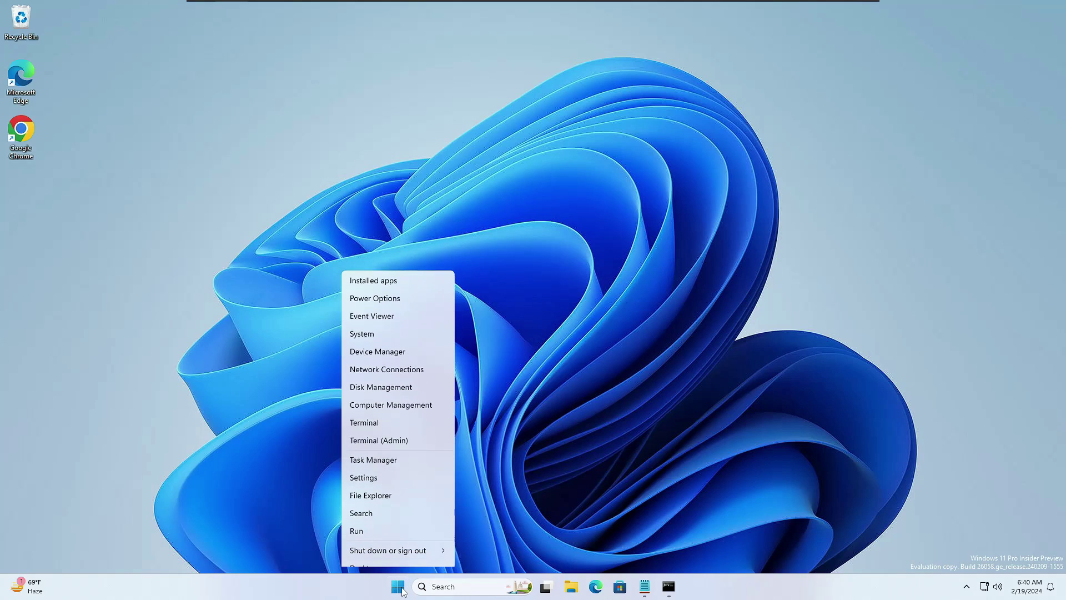
{"action": "left_click", "coordinate": [380, 466]}
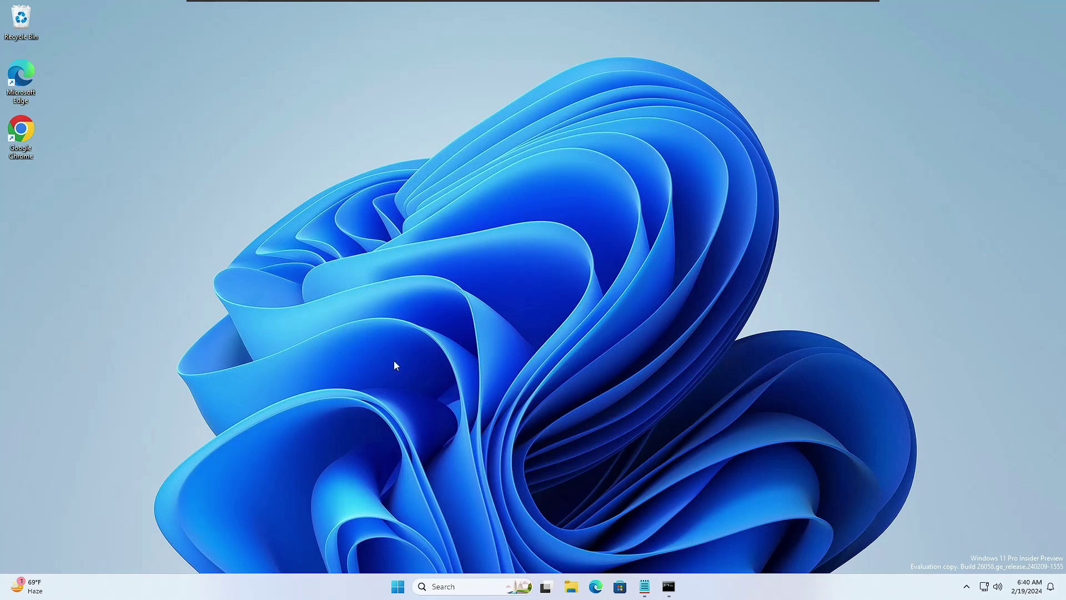
{"action": "right_click", "coordinate": [398, 587]}
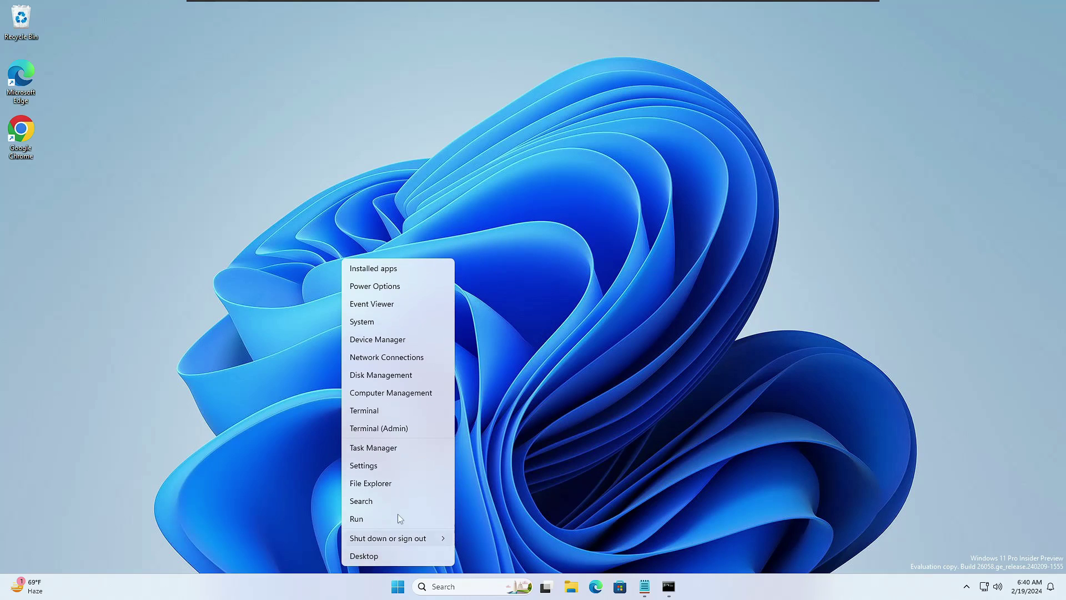
{"action": "left_click", "coordinate": [365, 466]}
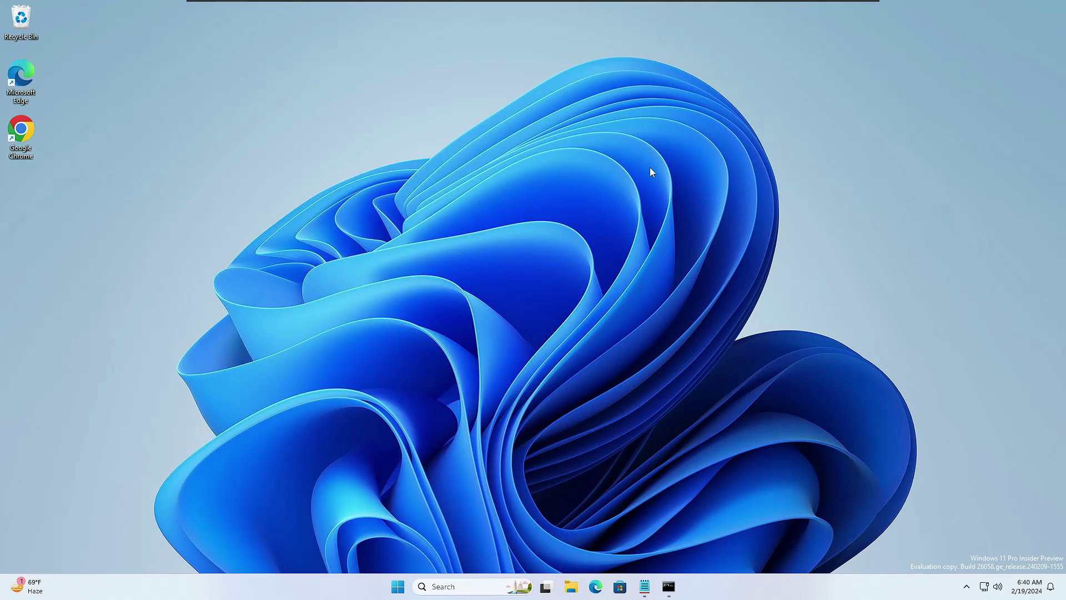
{"action": "key", "text": "super"}
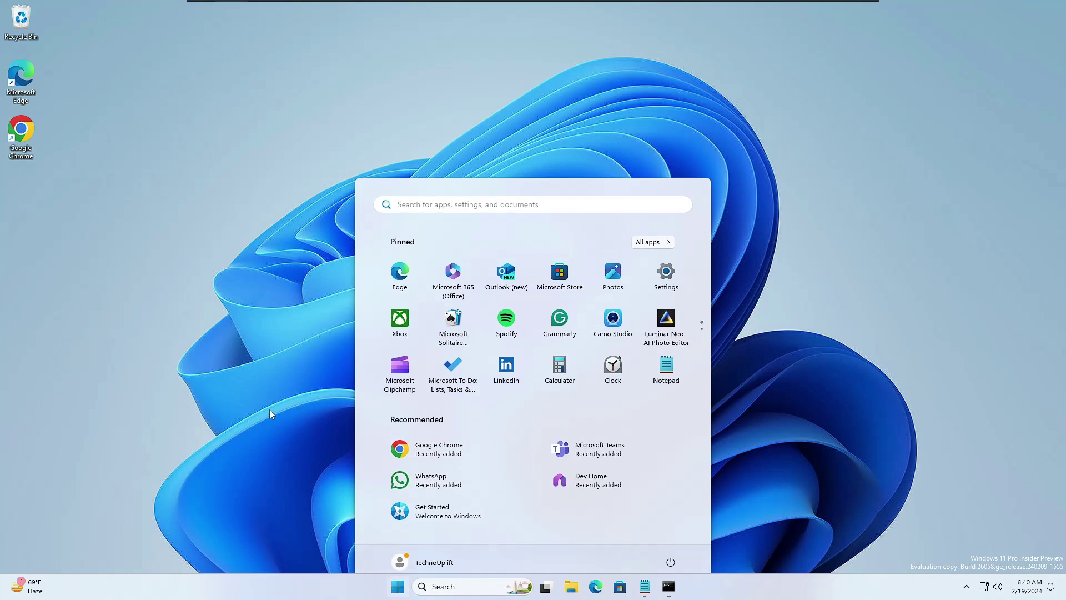
{"action": "left_click", "coordinate": [399, 586]}
{"action": "right_click", "coordinate": [399, 586]}
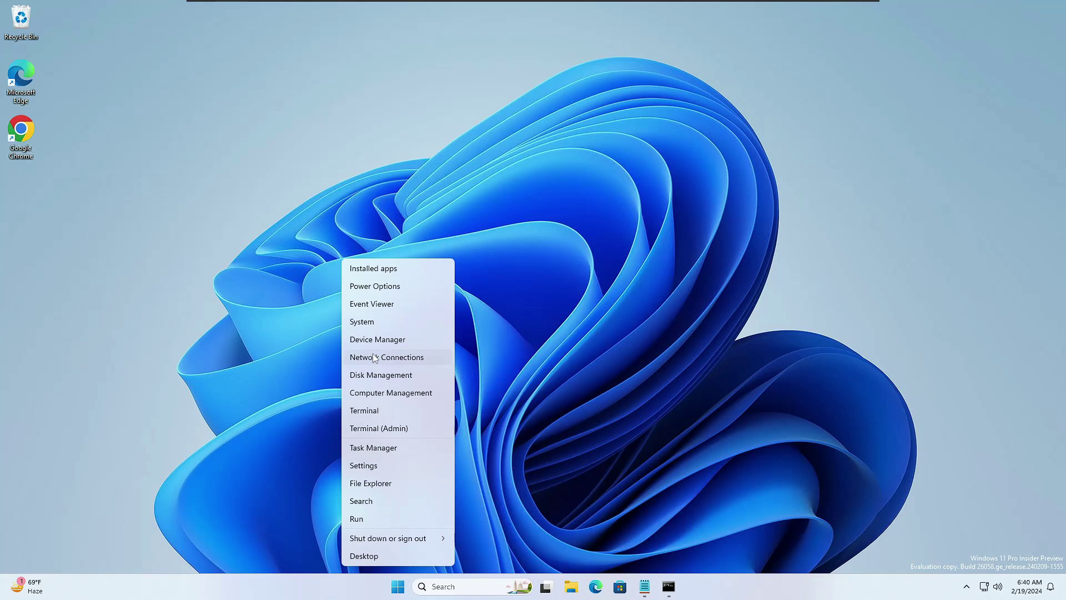
{"action": "left_click", "coordinate": [376, 340]}
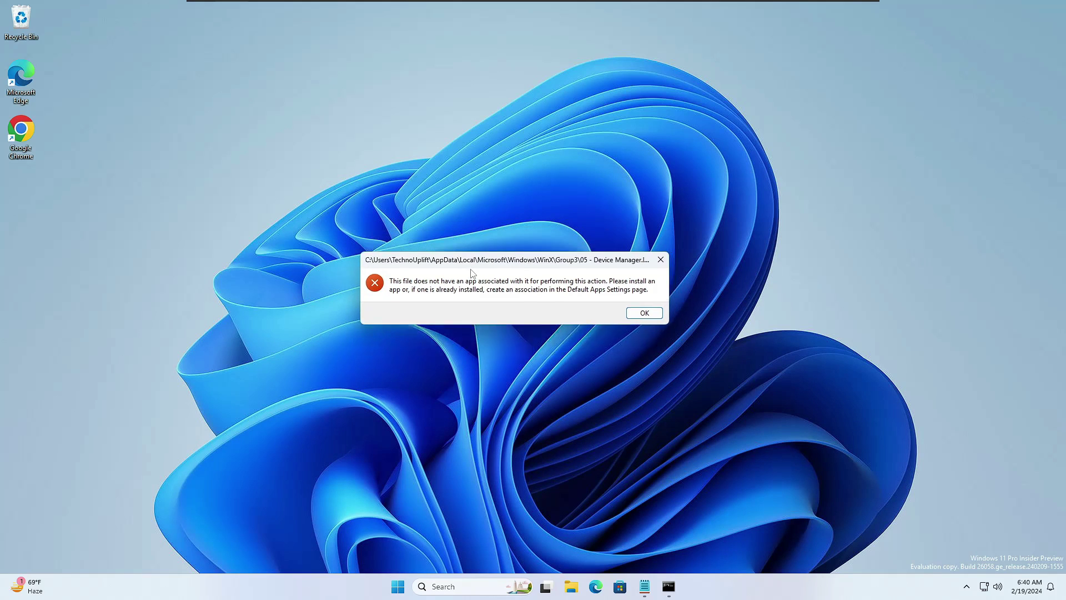
{"action": "left_click_drag", "start_coordinate": [472, 260], "coordinate": [505, 231]}
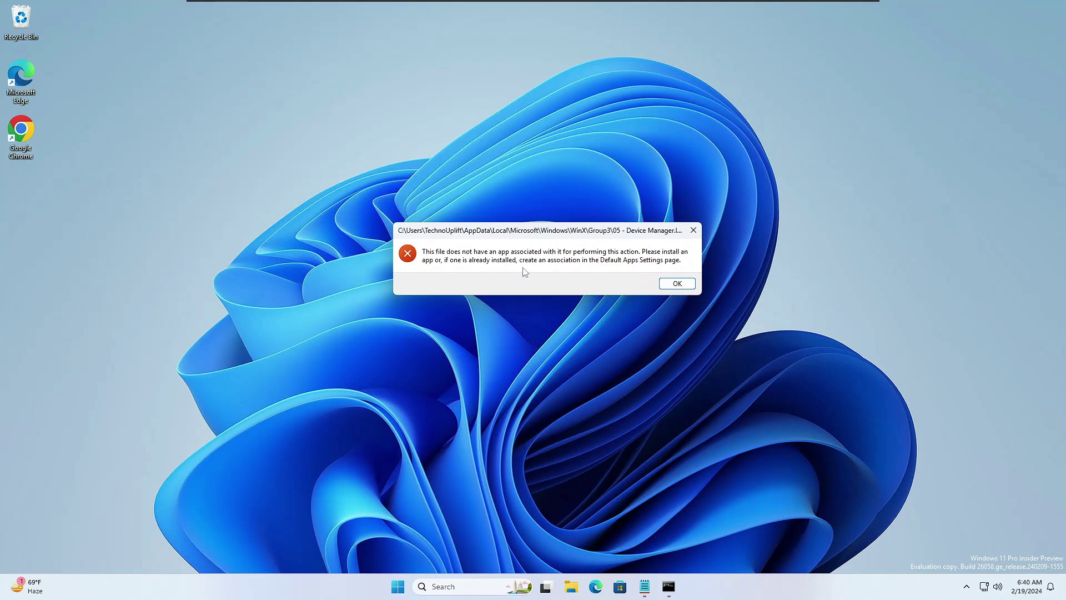
{"action": "left_click", "coordinate": [677, 283]}
{"action": "right_click", "coordinate": [399, 586]}
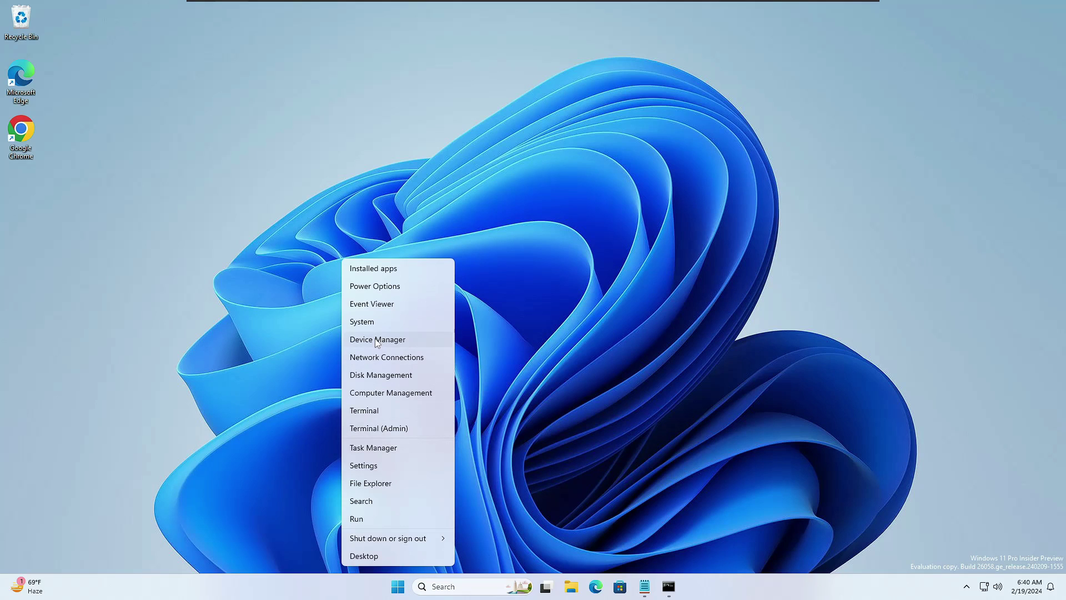
{"action": "left_click", "coordinate": [384, 374]}
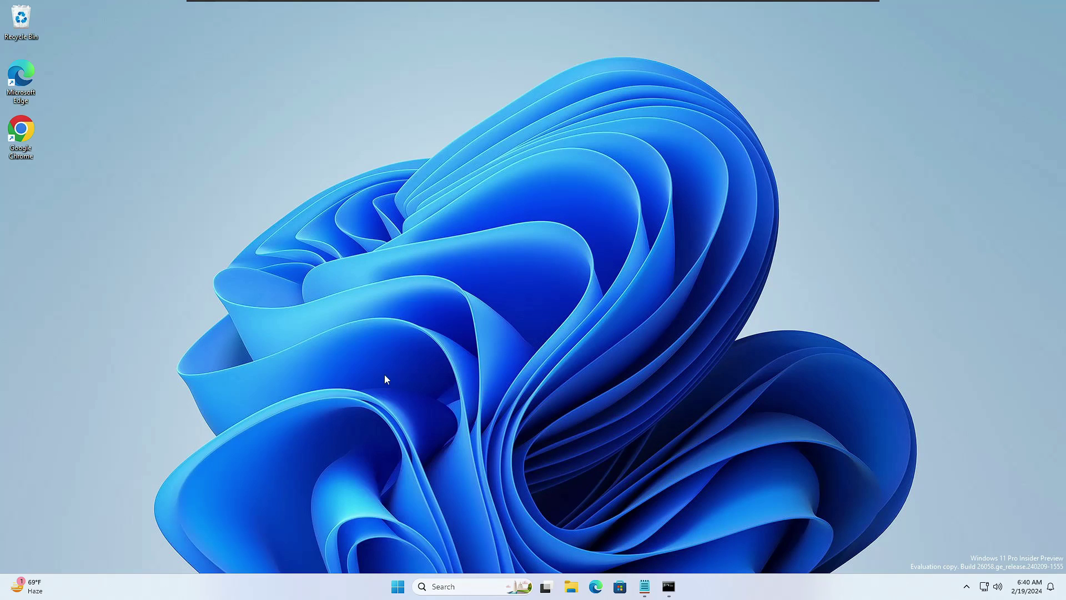
{"action": "left_click", "coordinate": [659, 292]}
{"action": "left_click", "coordinate": [399, 587]}
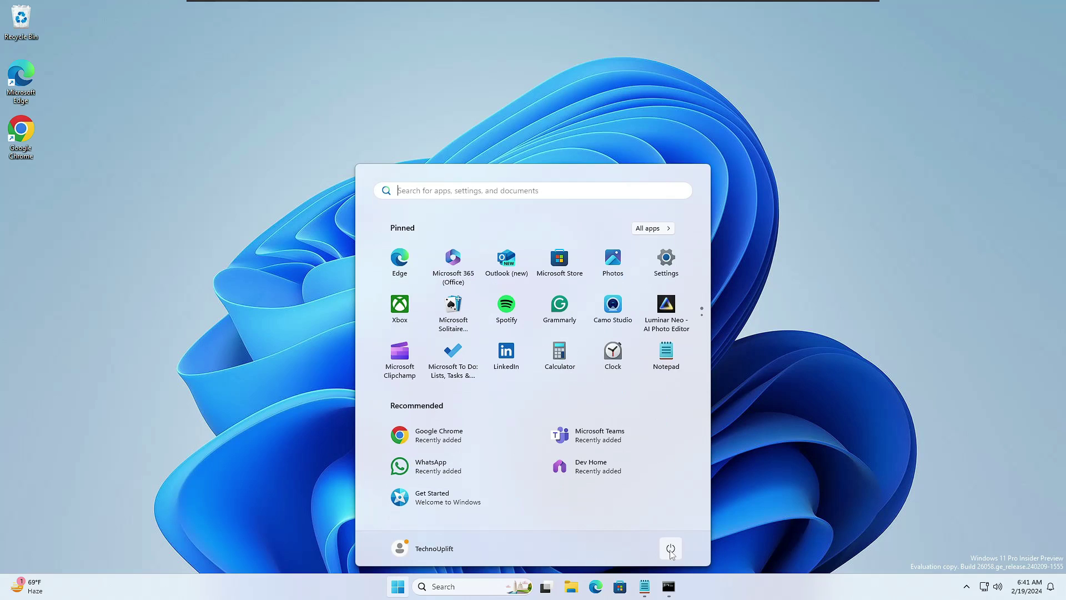
{"action": "left_click", "coordinate": [671, 547]}
{"action": "left_click", "coordinate": [659, 524]}
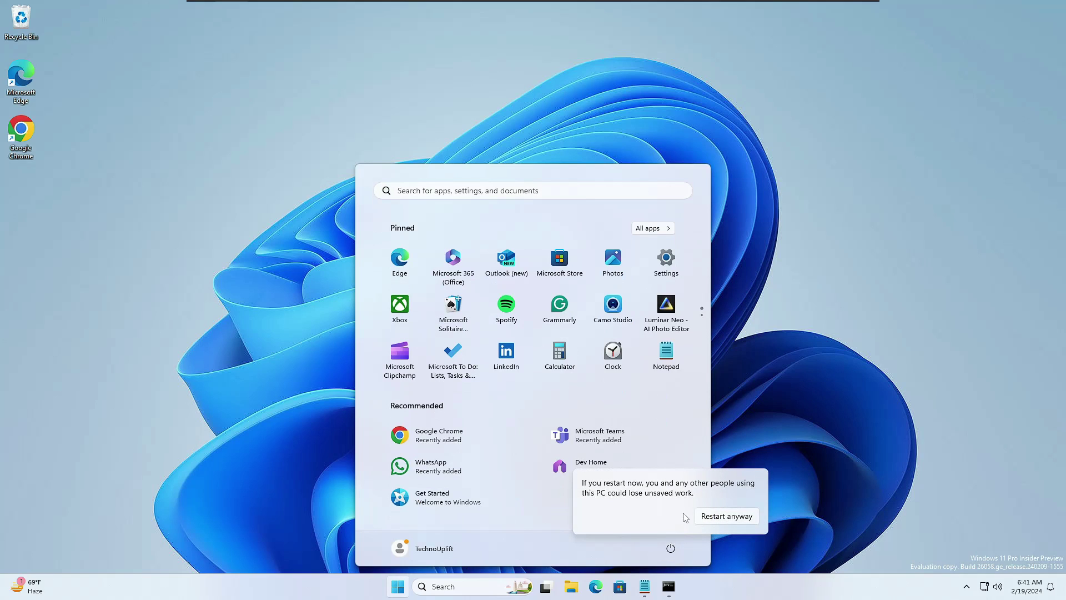
{"action": "left_click", "coordinate": [671, 547]}
{"action": "left_click", "coordinate": [674, 525]}
{"action": "left_click", "coordinate": [725, 516]}
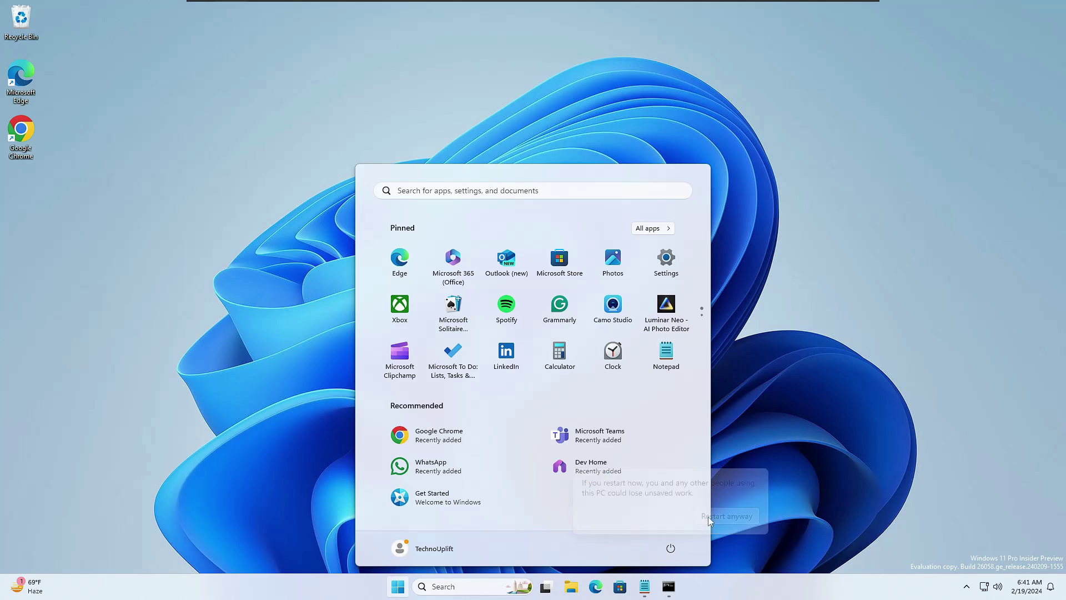
{"action": "left_click", "coordinate": [783, 325]}
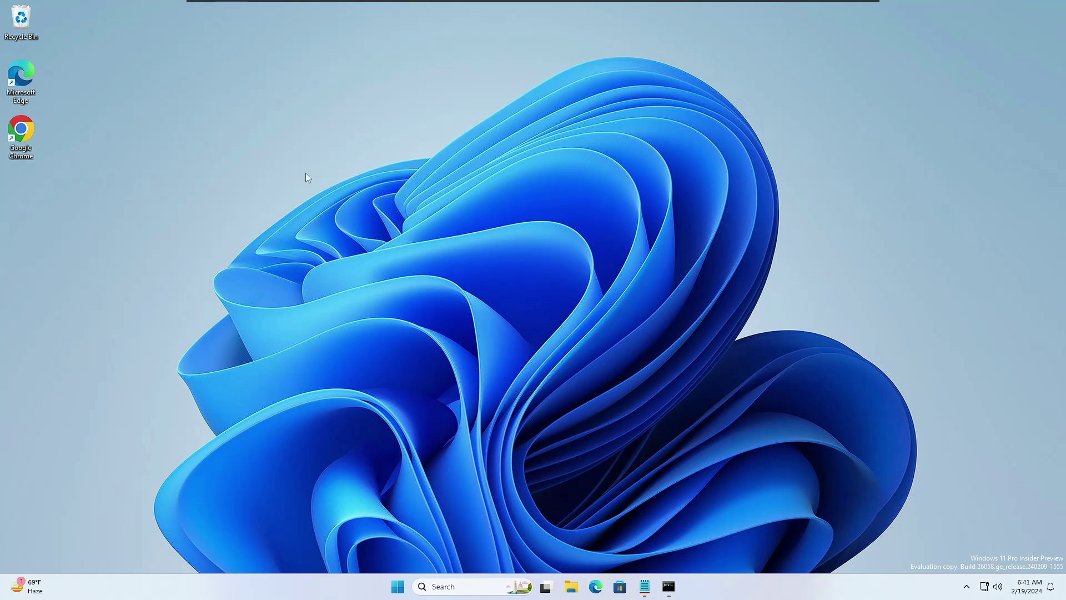
- Attempt Restart Guest on Custom Win 11 from the VMware power menu
{"action": "left_click", "coordinate": [244, 8]}
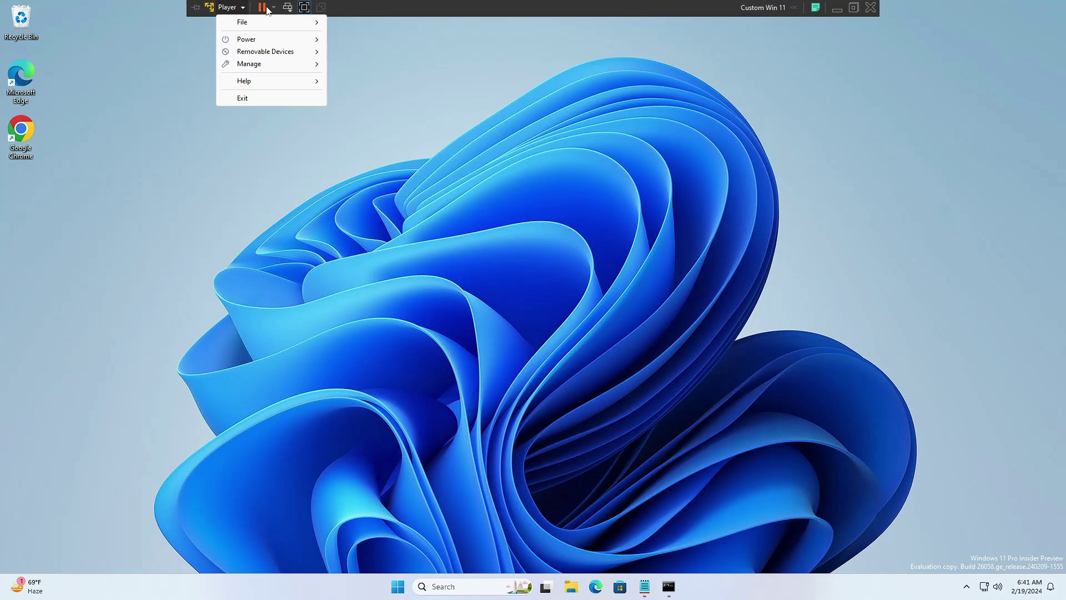
{"action": "left_click", "coordinate": [274, 8]}
{"action": "left_click", "coordinate": [296, 59]}
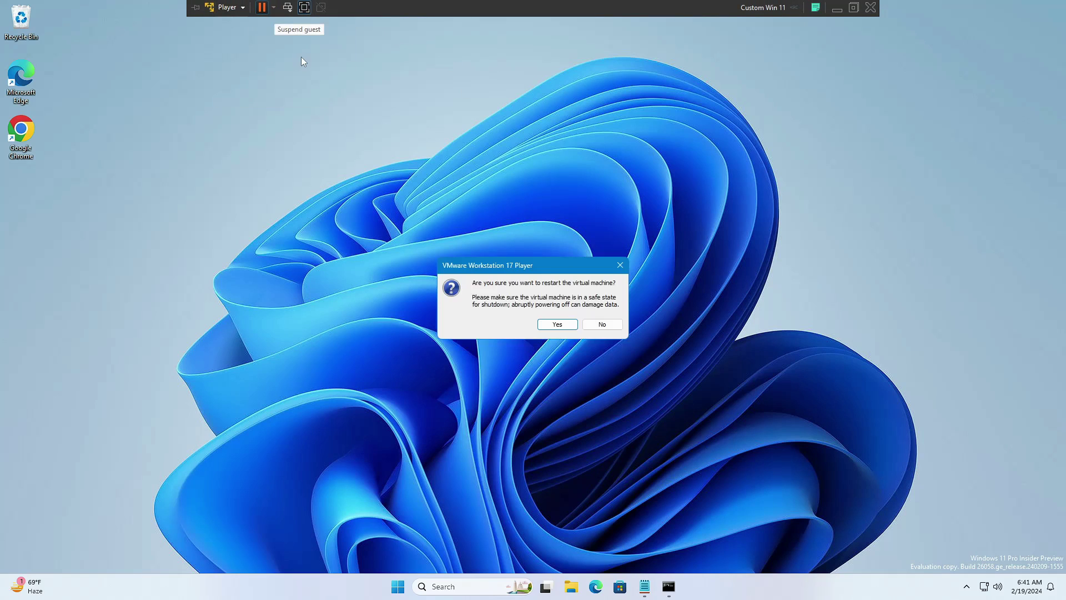
{"action": "key", "text": "Return"}
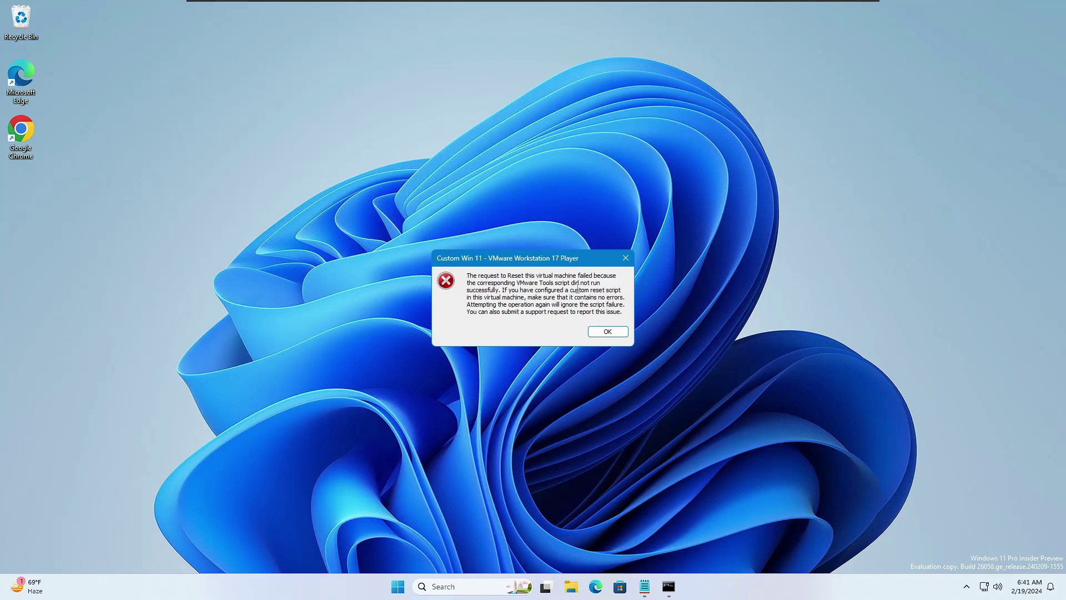
- Dismiss the reset-failed errors and choose Shut Down Guest instead
{"action": "key", "text": "Return"}
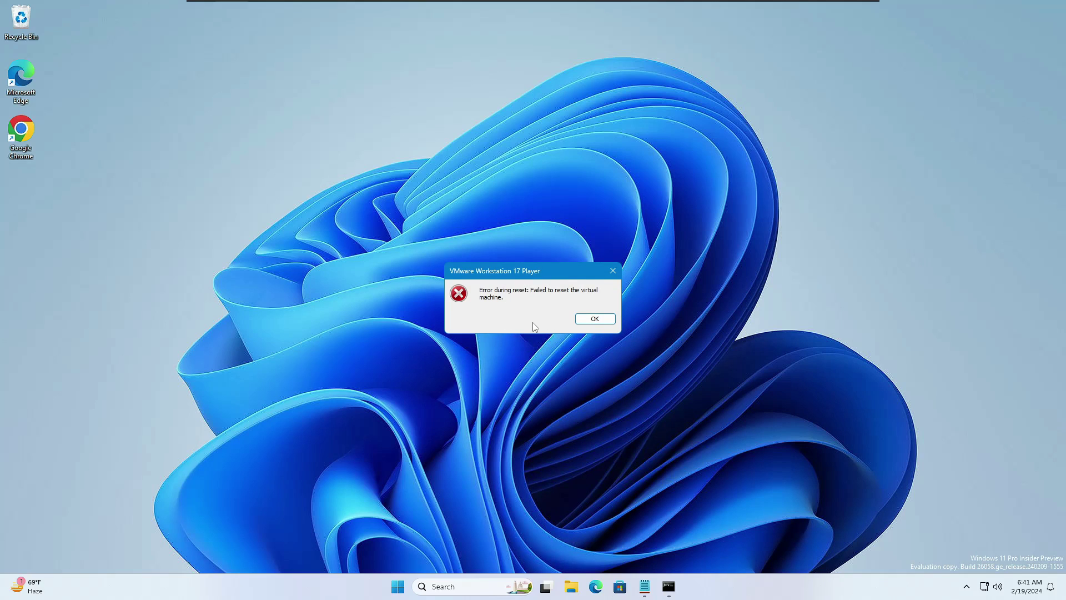
{"action": "left_click", "coordinate": [595, 319]}
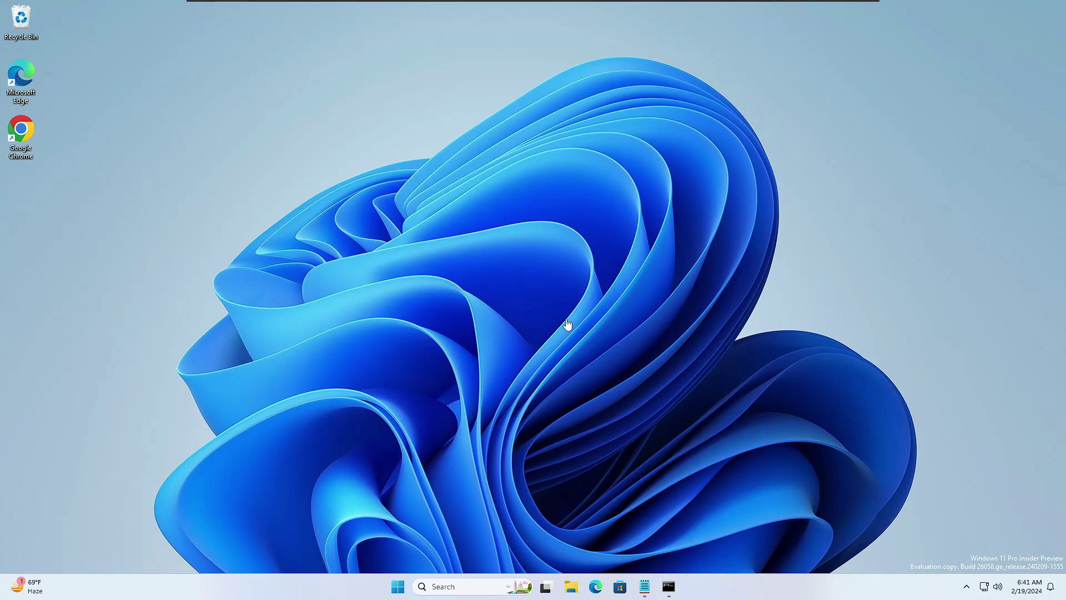
{"action": "mouse_move", "coordinate": [297, 5]}
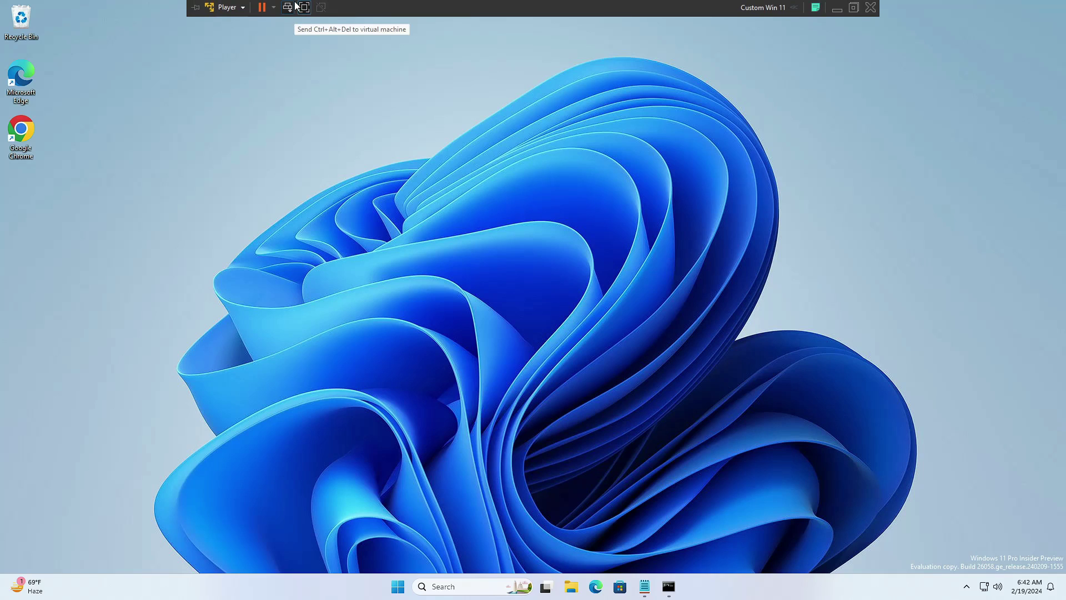
{"action": "left_click", "coordinate": [273, 8]}
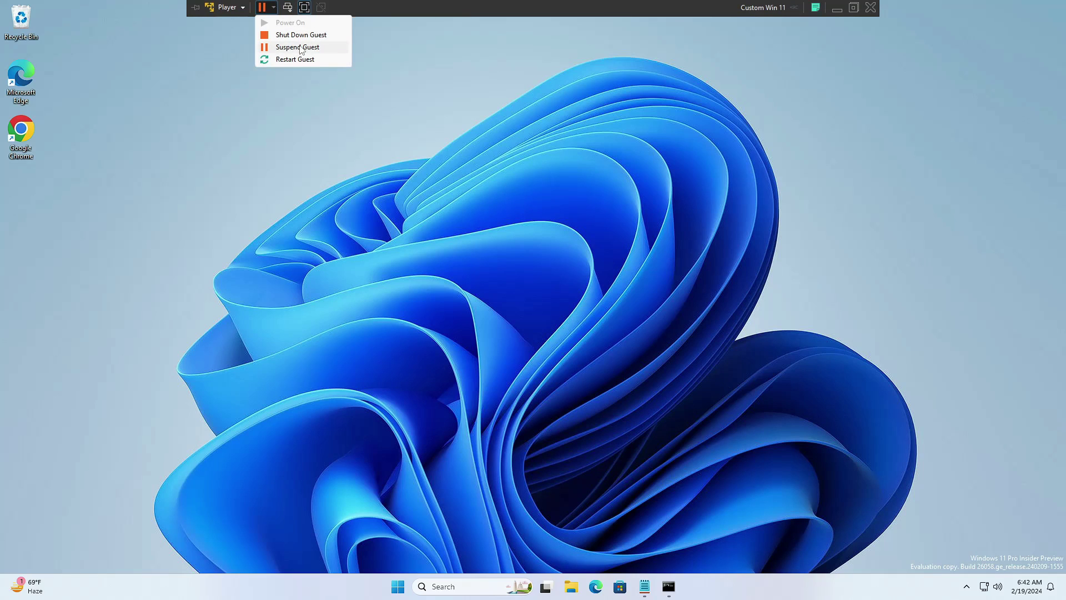
{"action": "left_click", "coordinate": [301, 35]}
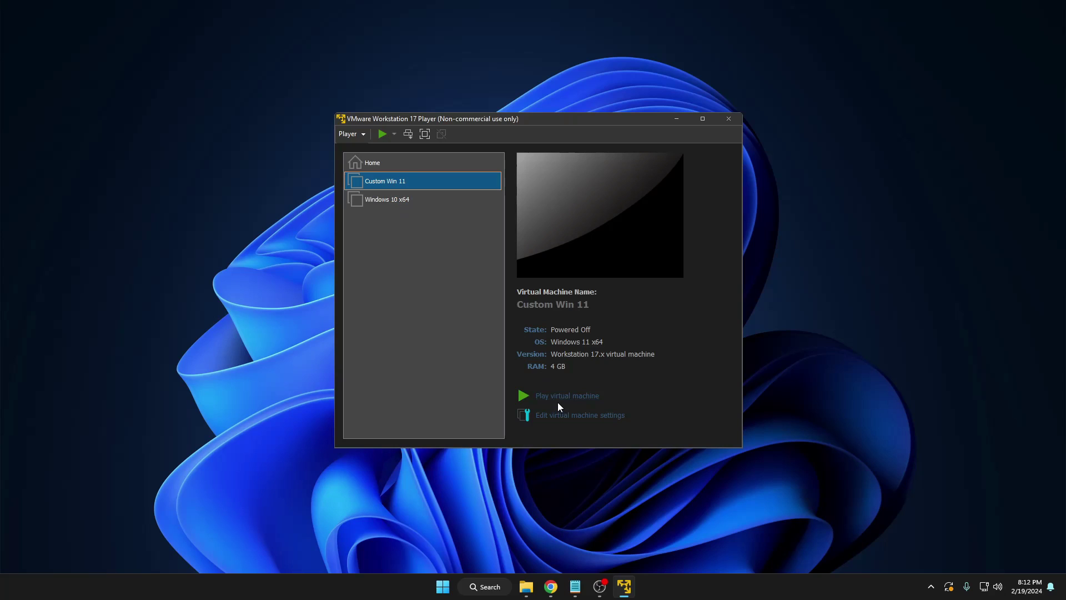
- Power on Custom Win 11 and maximize the Player window
{"action": "left_click", "coordinate": [557, 397]}
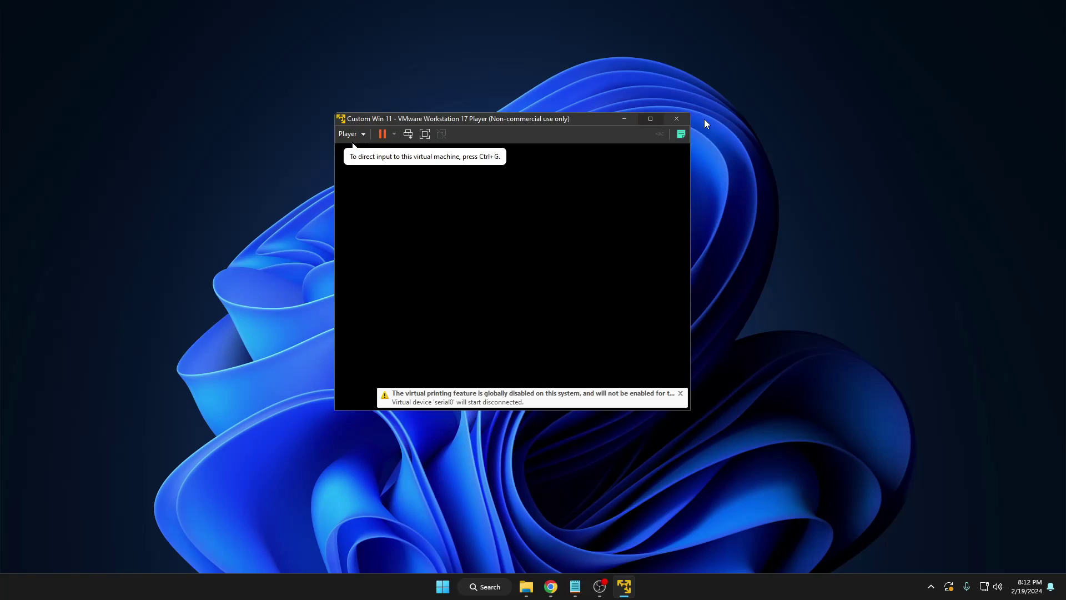
{"action": "double_click", "coordinate": [824, 123]}
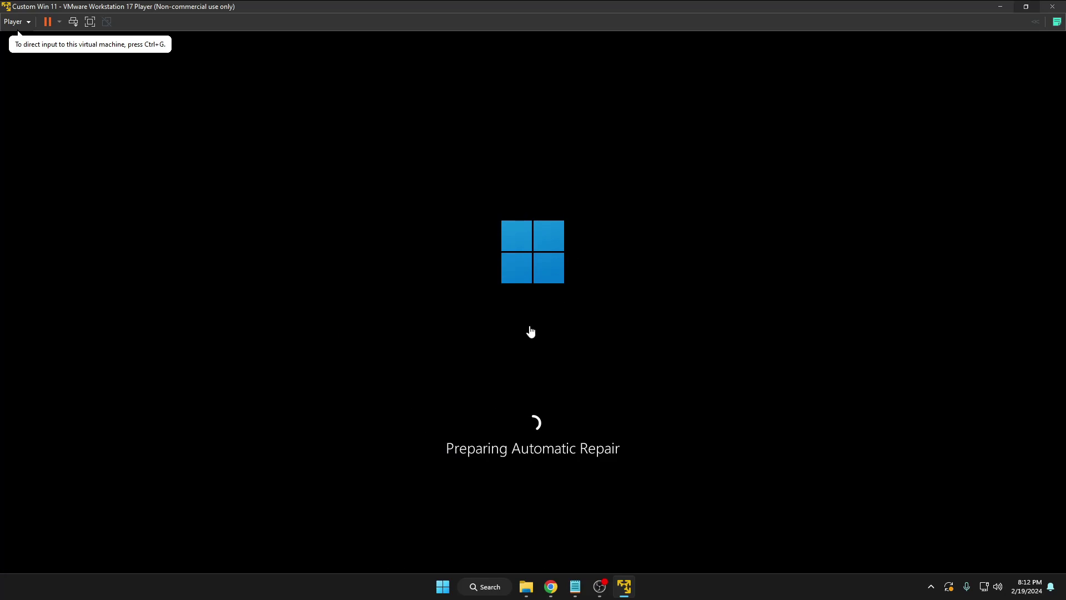